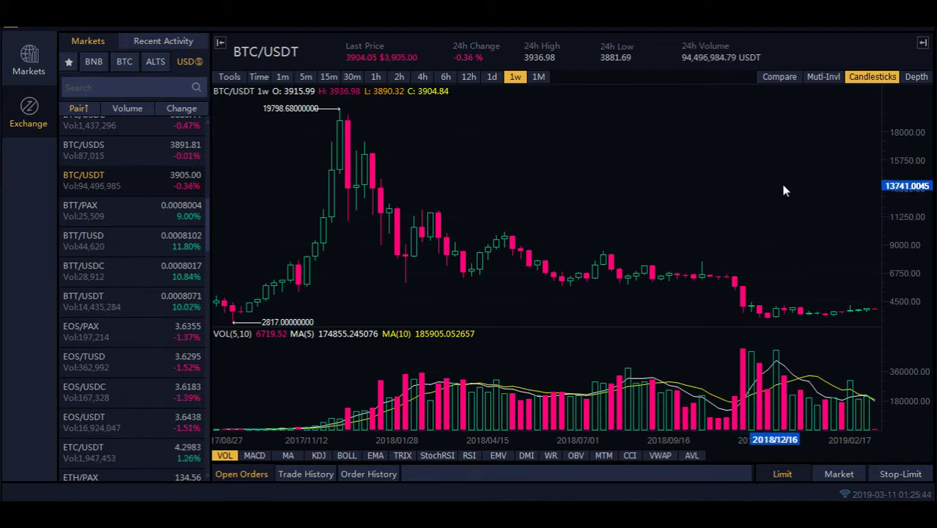
Show and hide the order book, and remove the volume indicator from the weekly BTC/USDT chart
{"action": "left_click", "coordinate": [922, 45]}
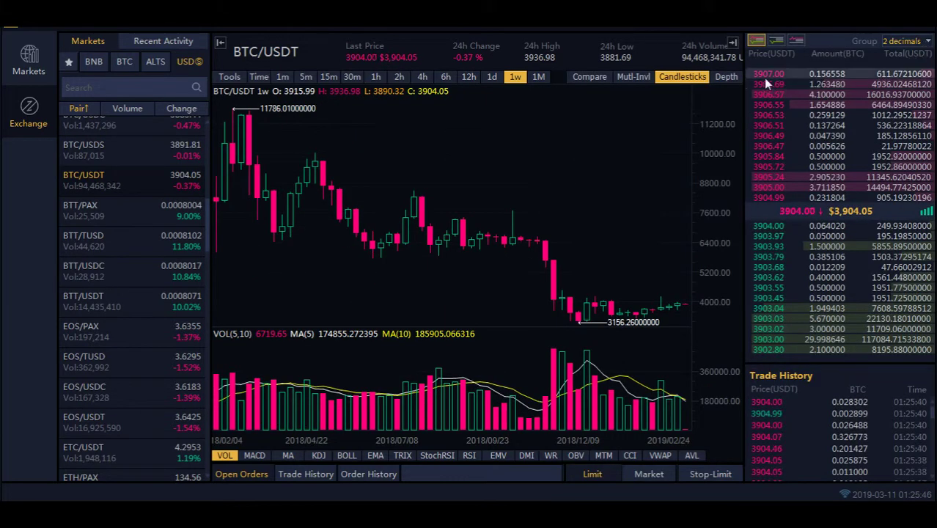
{"action": "left_click", "coordinate": [733, 43]}
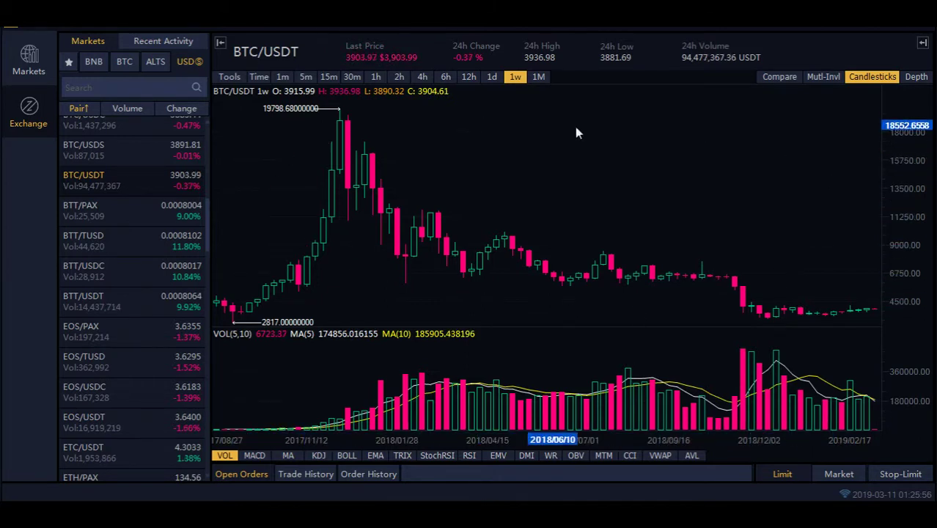
{"action": "left_click", "coordinate": [225, 455]}
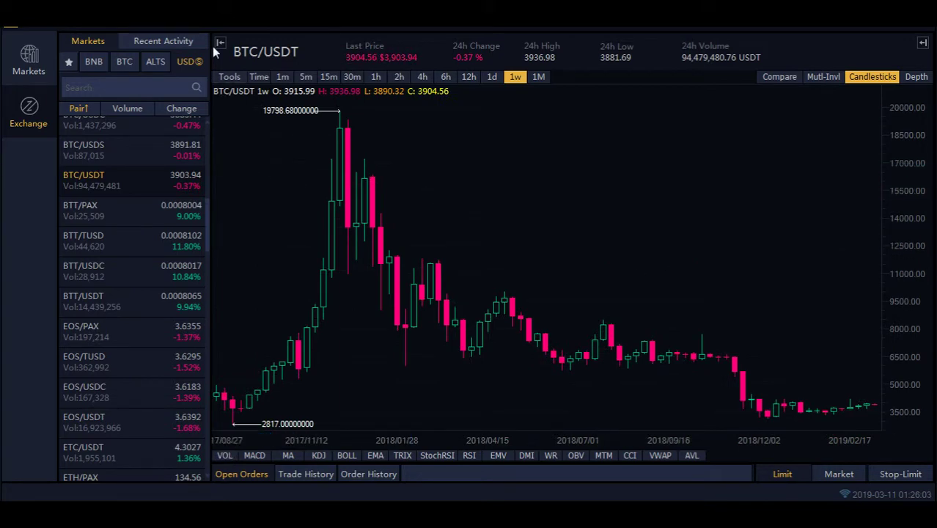
Toggle the market list, and reveal the order book plus the open orders and limit order form below the chart
{"action": "left_click", "coordinate": [219, 43]}
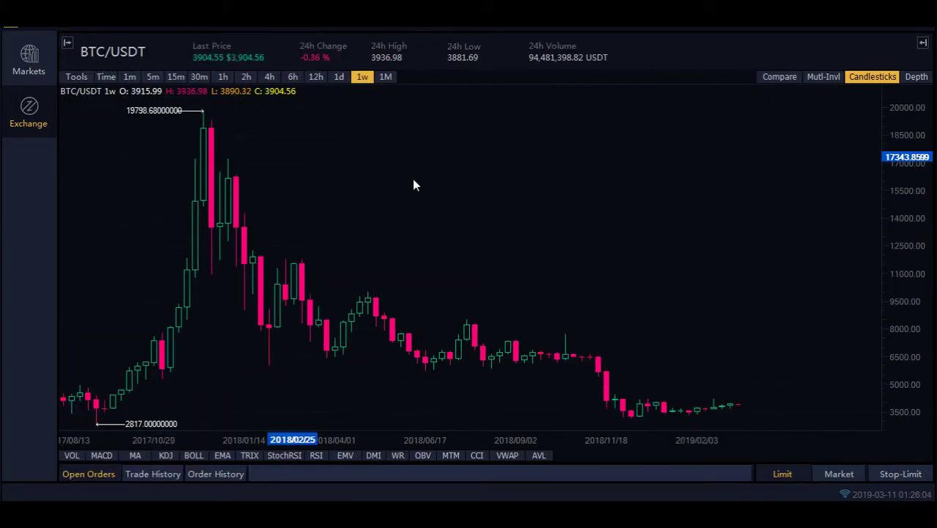
{"action": "left_click", "coordinate": [68, 45]}
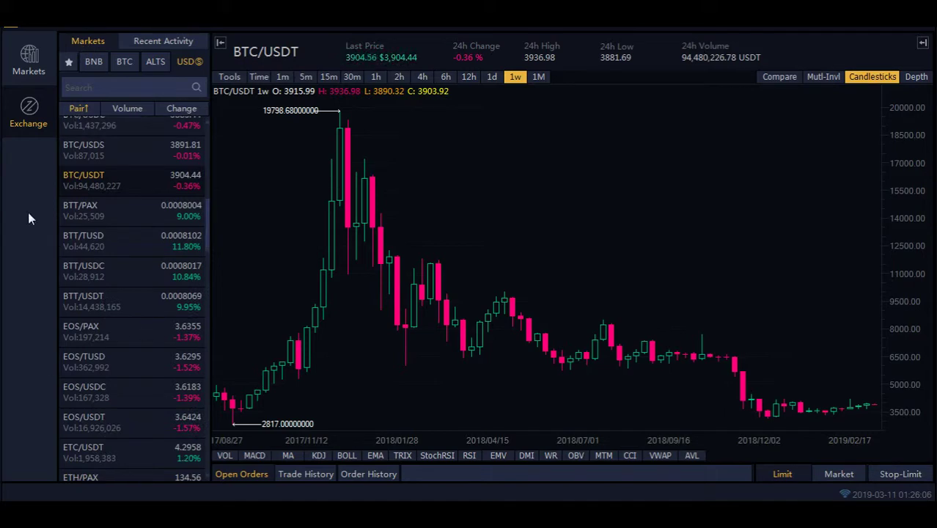
{"action": "left_click", "coordinate": [923, 43]}
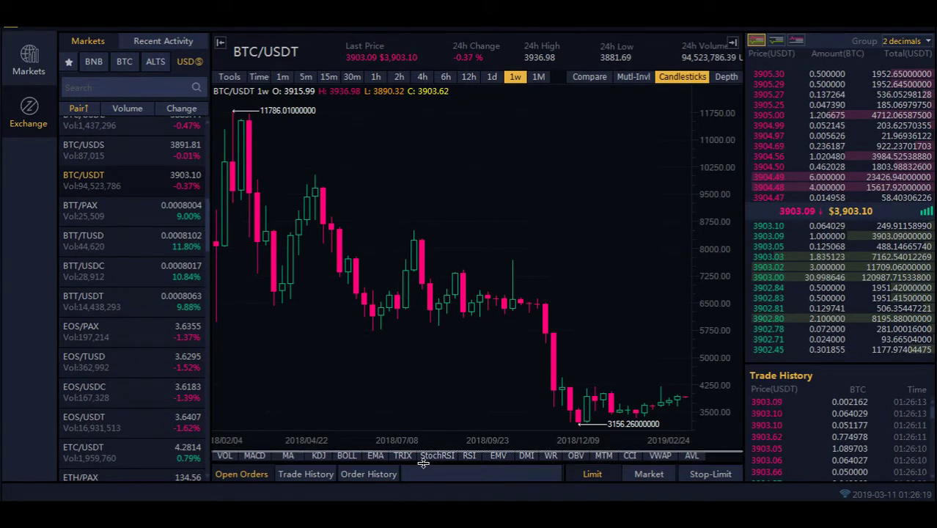
{"action": "left_click_drag", "start_coordinate": [424, 451], "coordinate": [482, 311]}
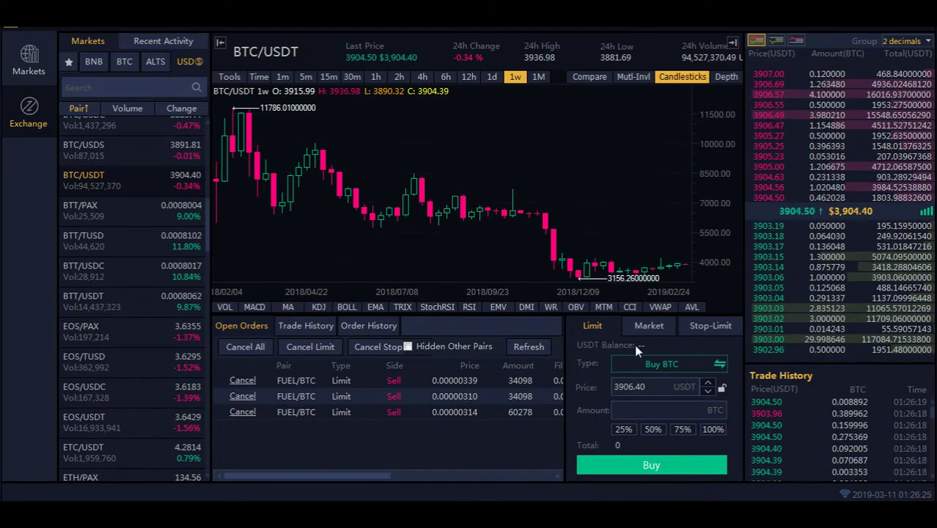
{"action": "left_click", "coordinate": [648, 363]}
{"action": "left_click", "coordinate": [645, 365]}
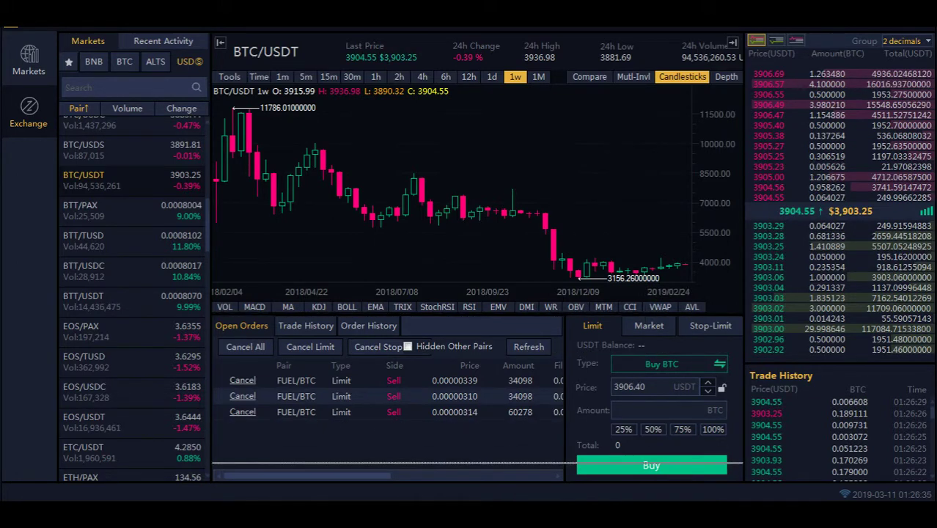
Collapse the order book and the market list so the BTC/USDT chart fills the workspace
{"action": "left_click", "coordinate": [732, 43]}
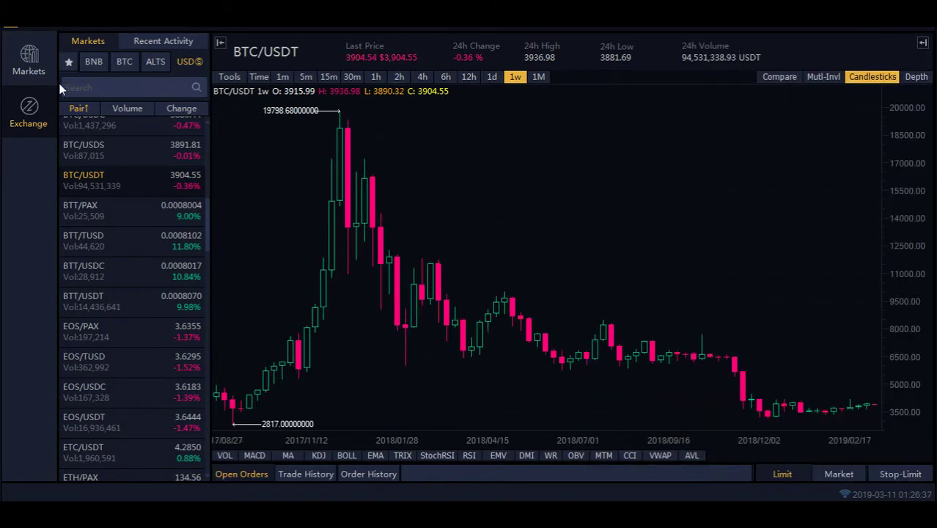
{"action": "left_click", "coordinate": [220, 44]}
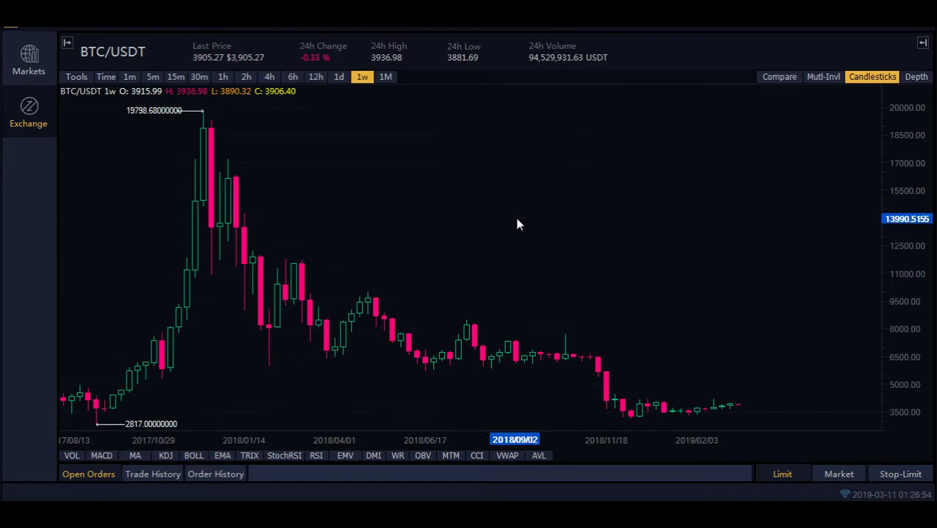
{"action": "scroll", "coordinate": [517, 224], "scroll_direction": "up", "scroll_amount": 2}
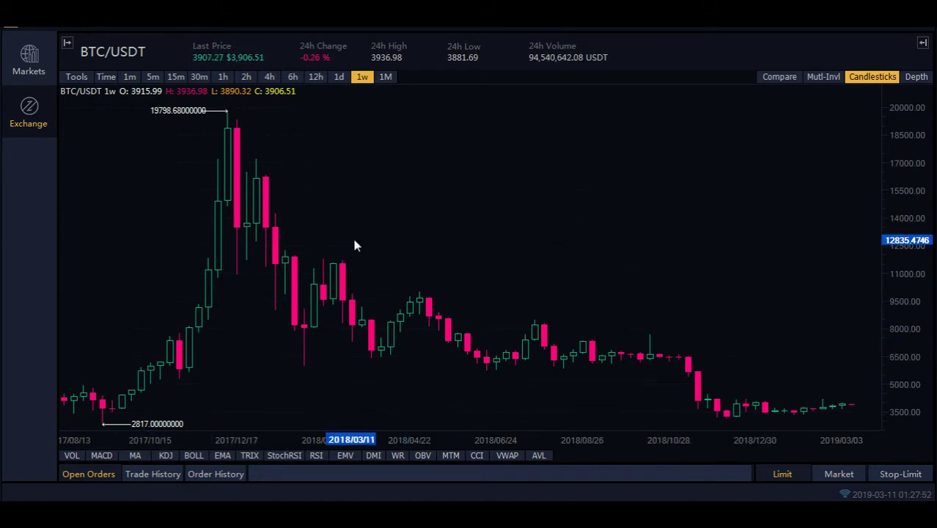
Preview the monthly interval and the Mutl-Invl, Compare and Depth chart views, returning to weekly candlesticks
{"action": "left_click", "coordinate": [385, 77]}
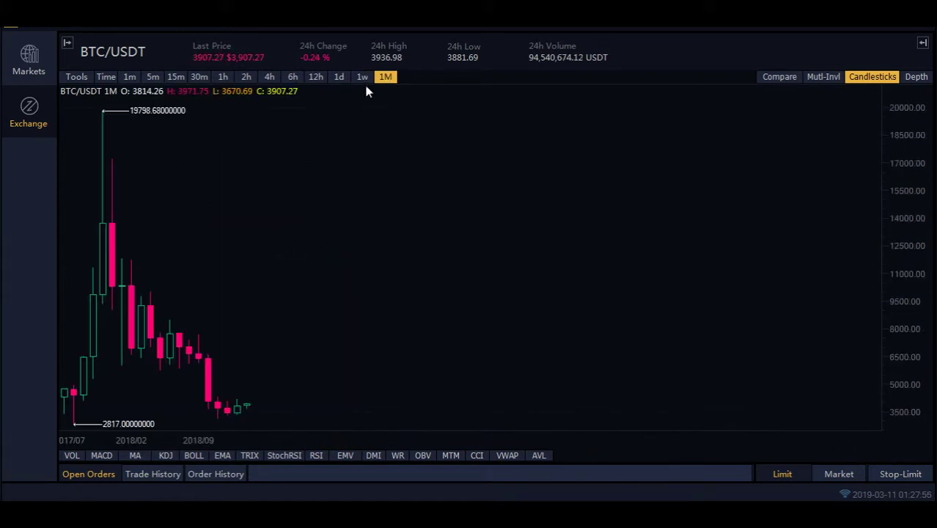
{"action": "left_click", "coordinate": [359, 77]}
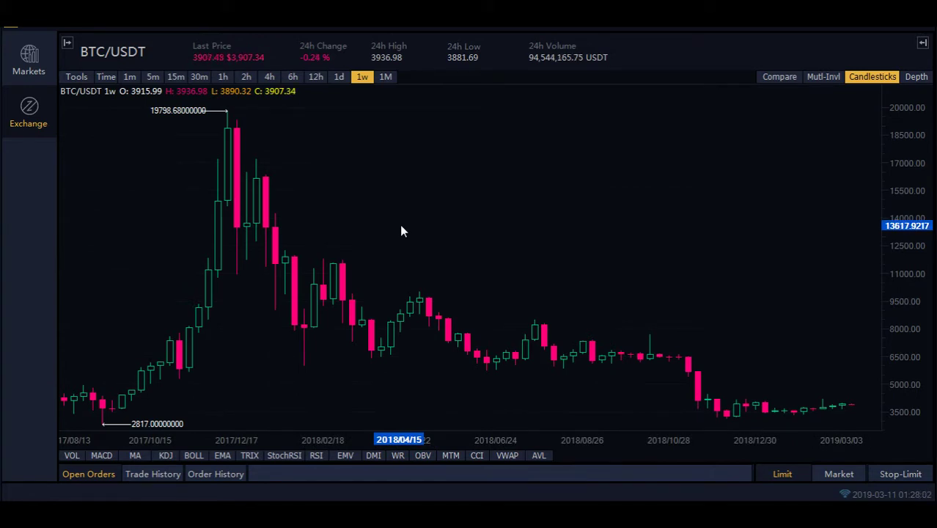
{"action": "left_click", "coordinate": [824, 77]}
{"action": "left_click", "coordinate": [777, 78]}
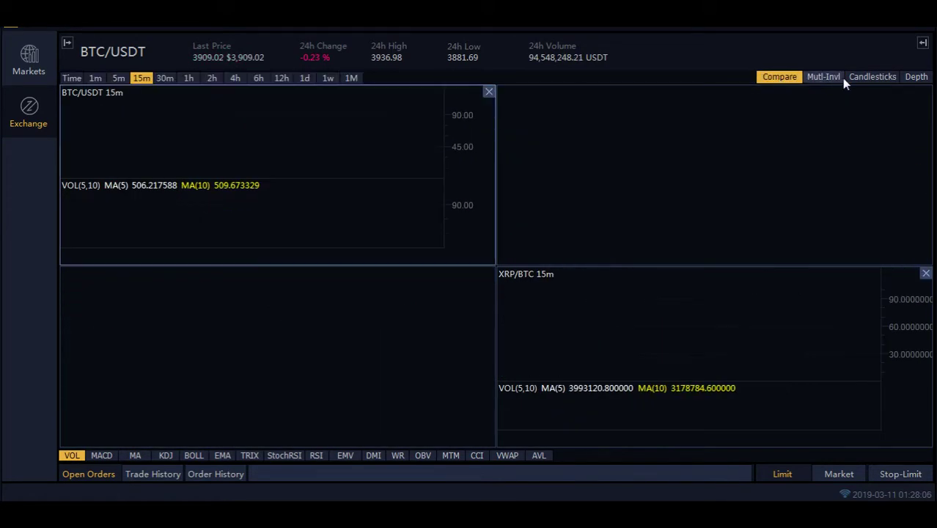
{"action": "left_click", "coordinate": [873, 76]}
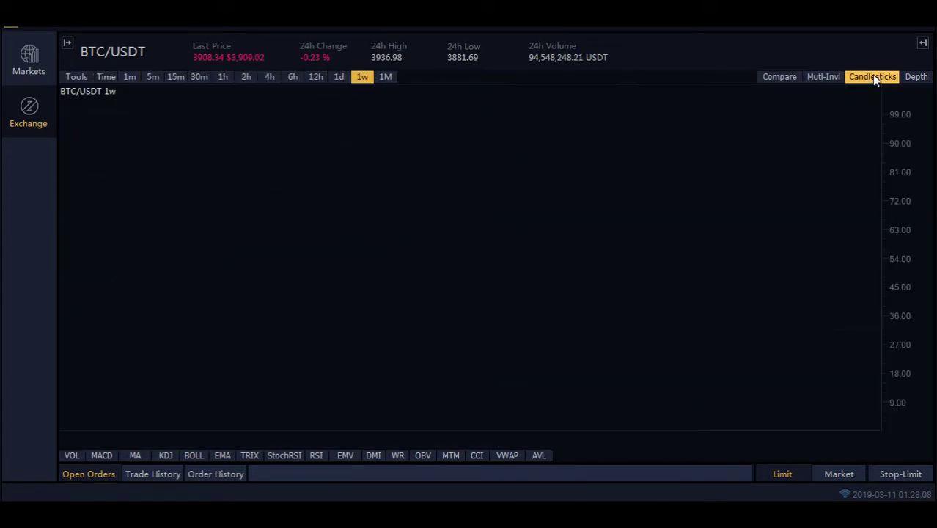
{"action": "left_click", "coordinate": [916, 78]}
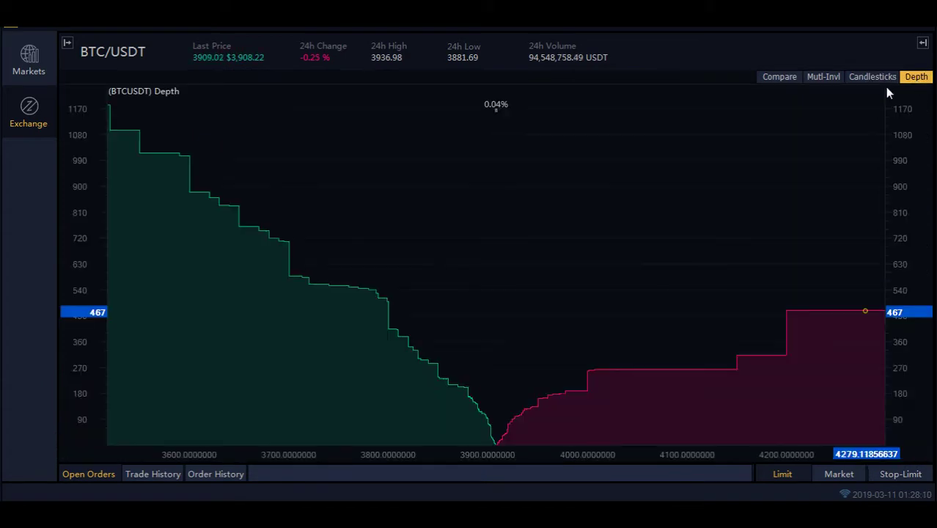
{"action": "left_click", "coordinate": [778, 78]}
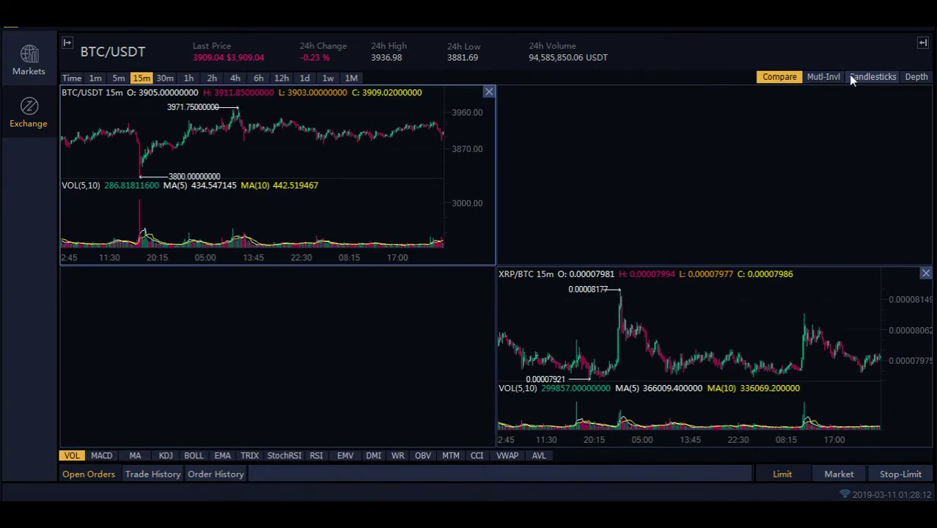
{"action": "left_click", "coordinate": [863, 74]}
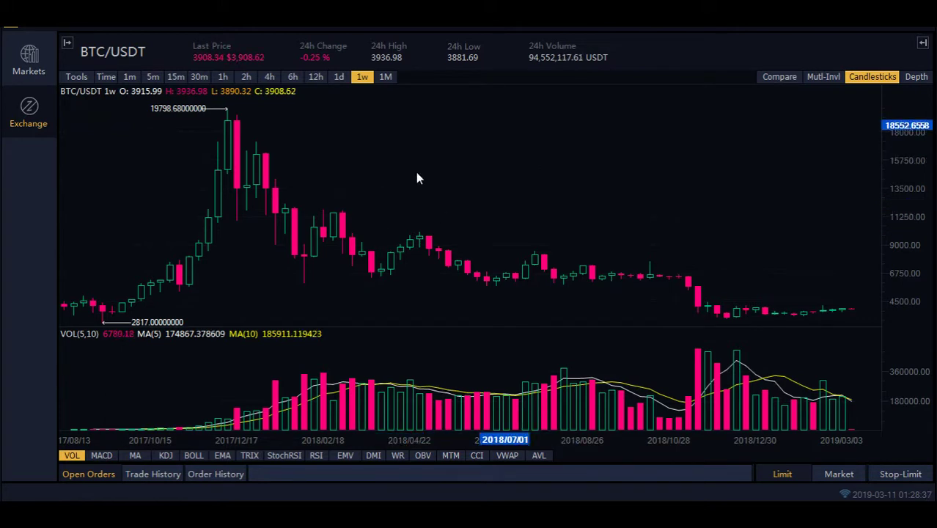
Turn the volume indicator off again on the weekly candlestick chart and briefly check the order book
{"action": "left_click", "coordinate": [71, 455]}
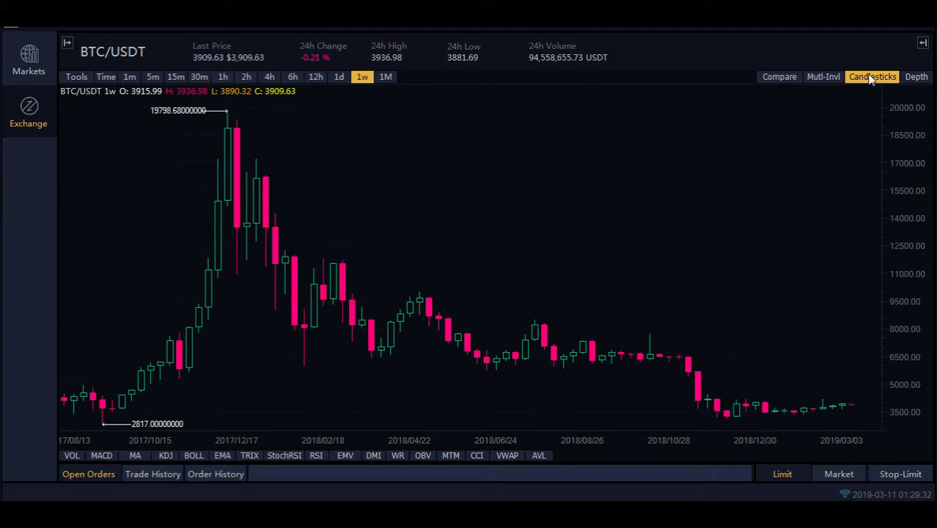
{"action": "left_click", "coordinate": [923, 43]}
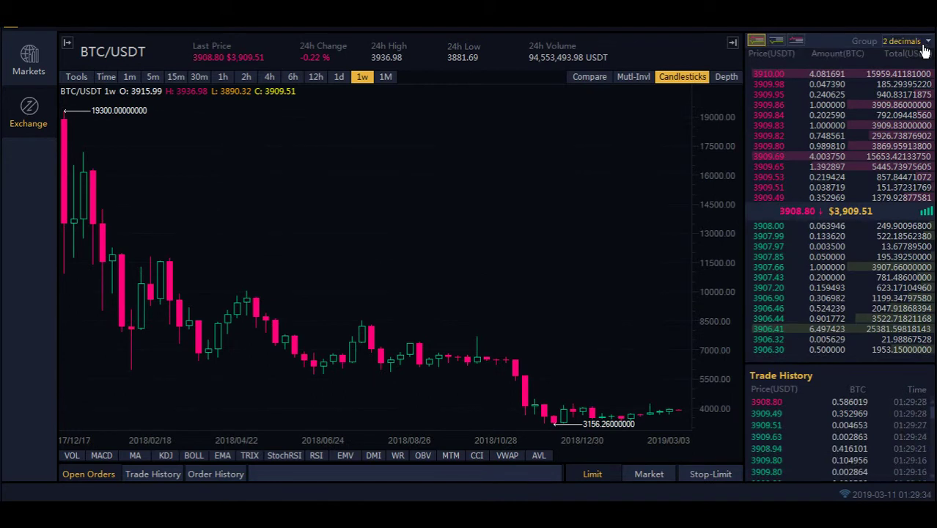
{"action": "left_click", "coordinate": [733, 42]}
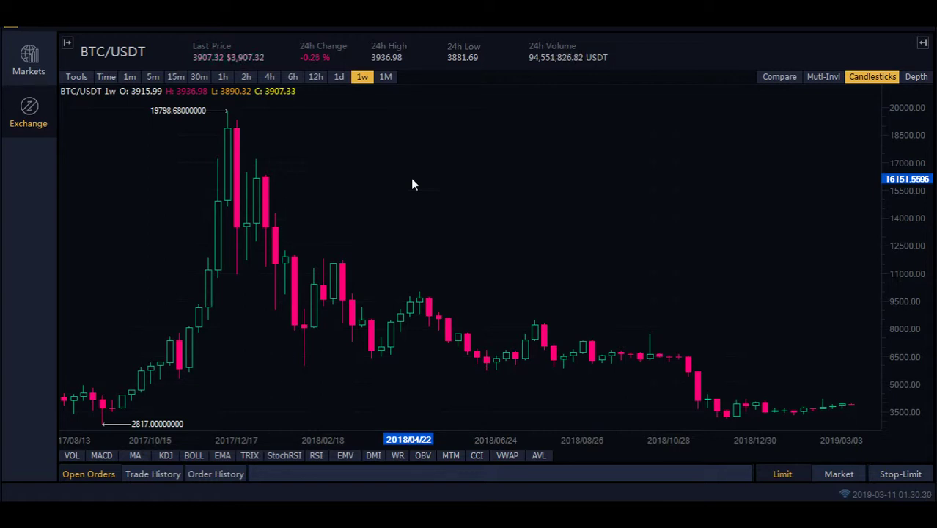
Switch the BTC/USDT chart to the 1d interval and examine its long-term and recent price history
{"action": "left_click", "coordinate": [337, 79]}
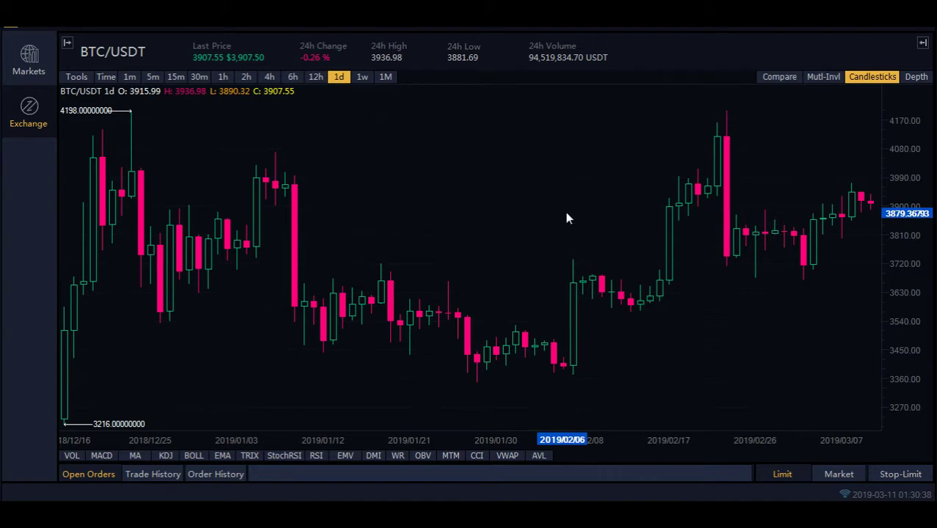
{"action": "scroll", "coordinate": [565, 212], "scroll_direction": "down", "scroll_amount": 8}
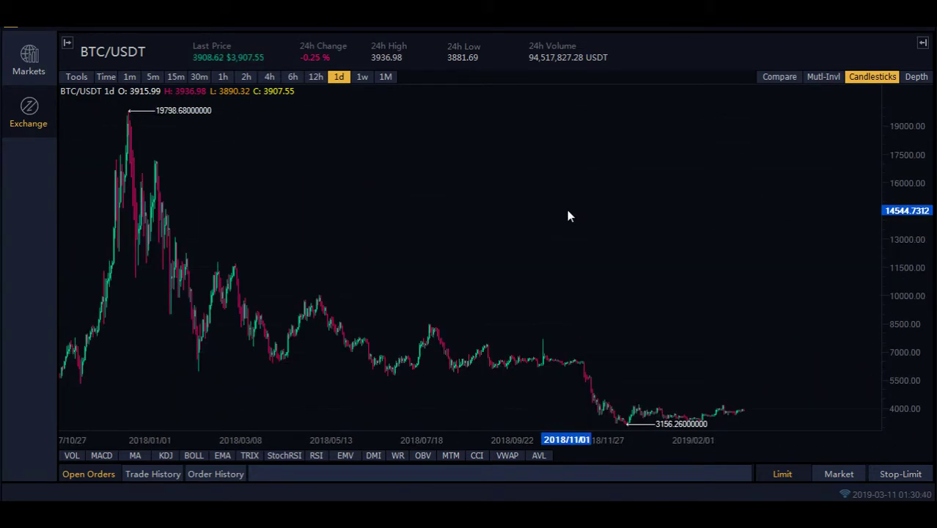
{"action": "scroll", "coordinate": [574, 214], "scroll_direction": "up", "scroll_amount": 4}
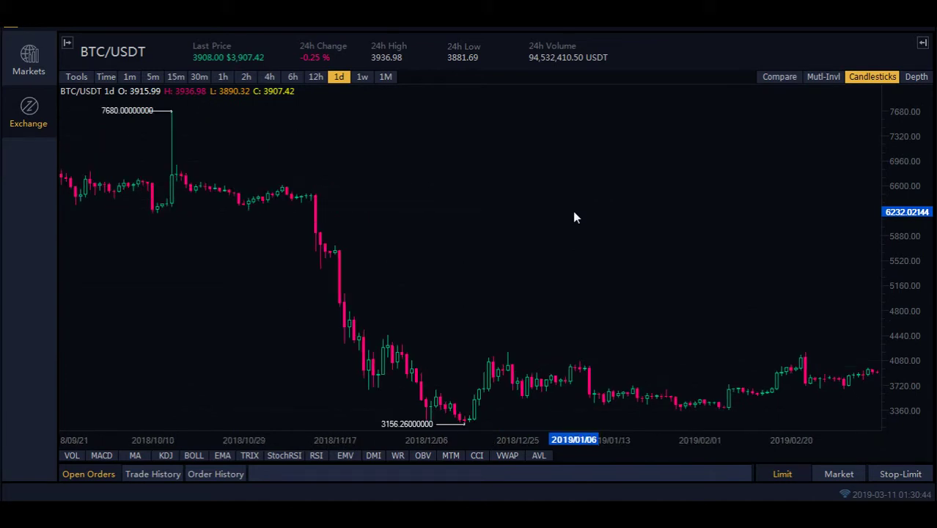
Switch the BTC/USDT chart to the 12h interval and examine both the older decline and the recent candles
{"action": "left_click", "coordinate": [313, 77]}
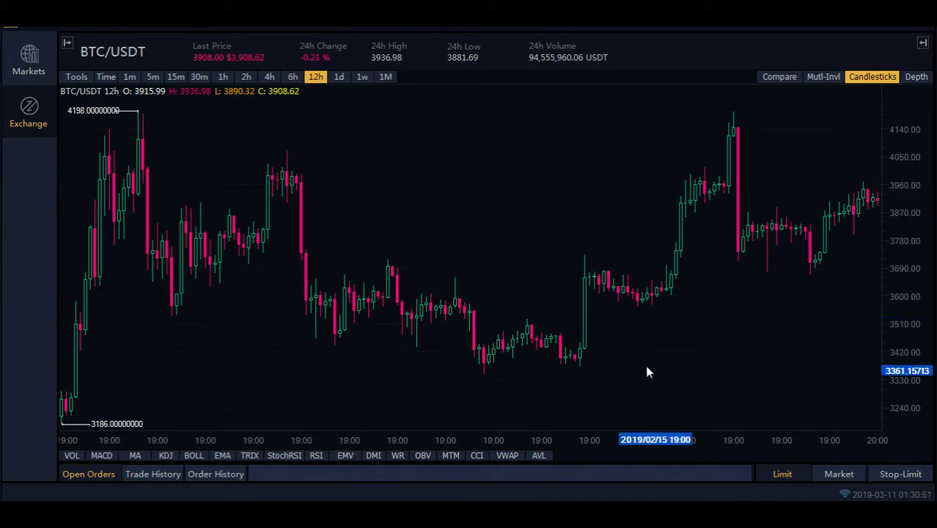
{"action": "scroll", "coordinate": [515, 276], "scroll_direction": "up", "scroll_amount": 3}
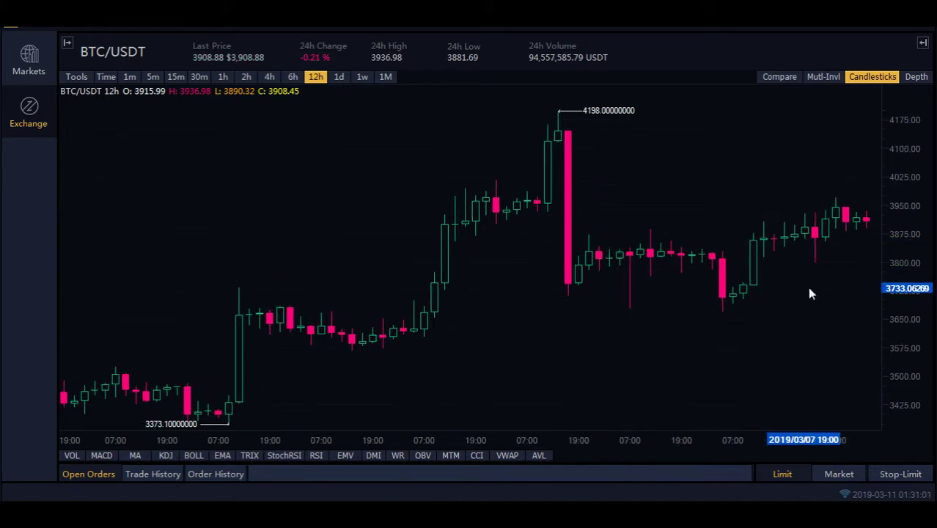
{"action": "scroll", "coordinate": [810, 286], "scroll_direction": "down", "scroll_amount": 2}
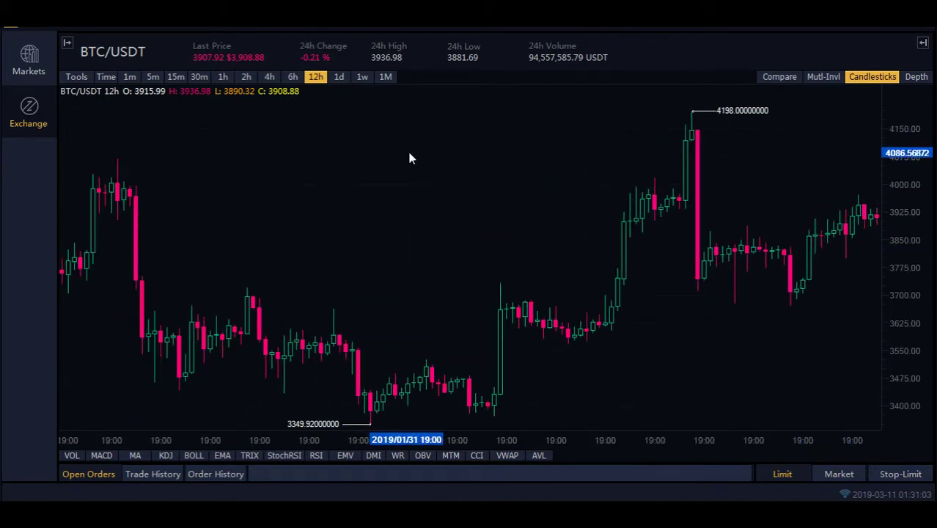
{"action": "scroll", "coordinate": [415, 167], "scroll_direction": "down", "scroll_amount": 2}
{"action": "scroll", "coordinate": [415, 173], "scroll_direction": "down", "scroll_amount": 2}
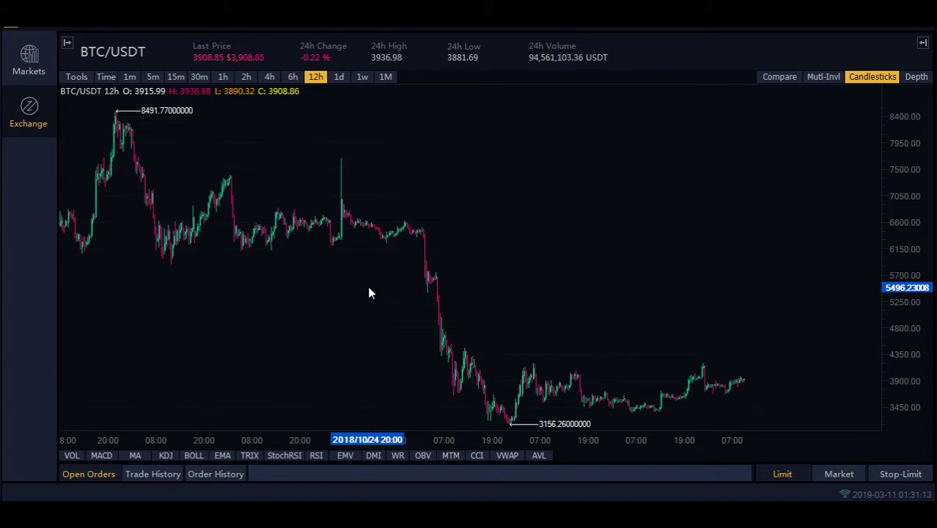
{"action": "scroll", "coordinate": [368, 293], "scroll_direction": "up", "scroll_amount": 3}
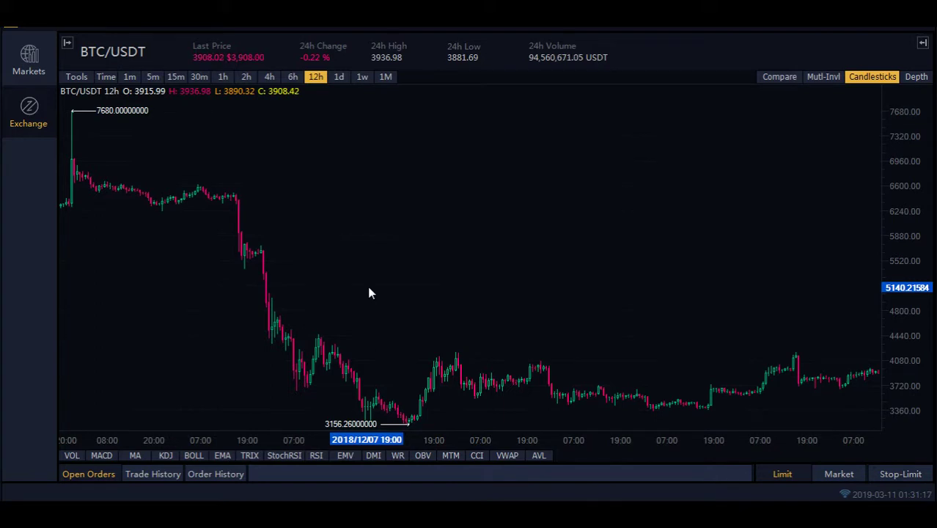
{"action": "scroll", "coordinate": [368, 293], "scroll_direction": "up", "scroll_amount": 5}
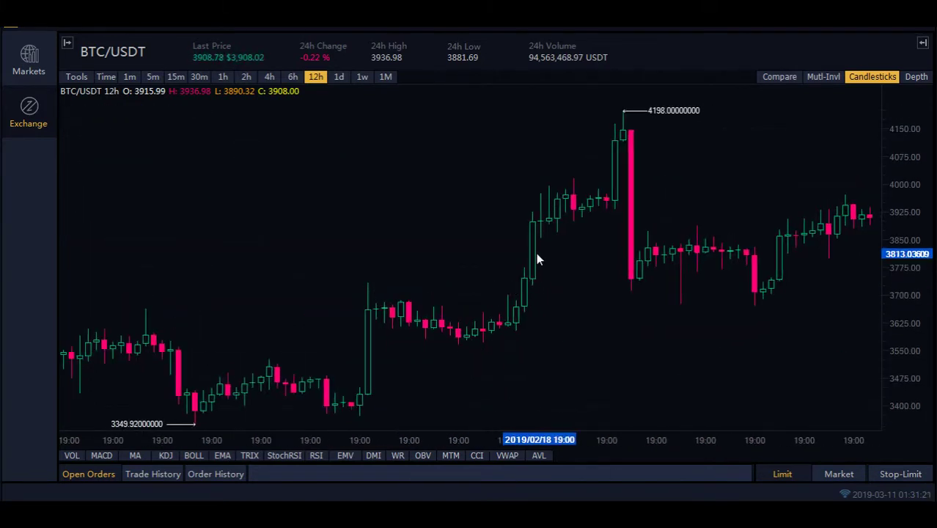
{"action": "left_click_drag", "start_coordinate": [571, 270], "coordinate": [517, 281]}
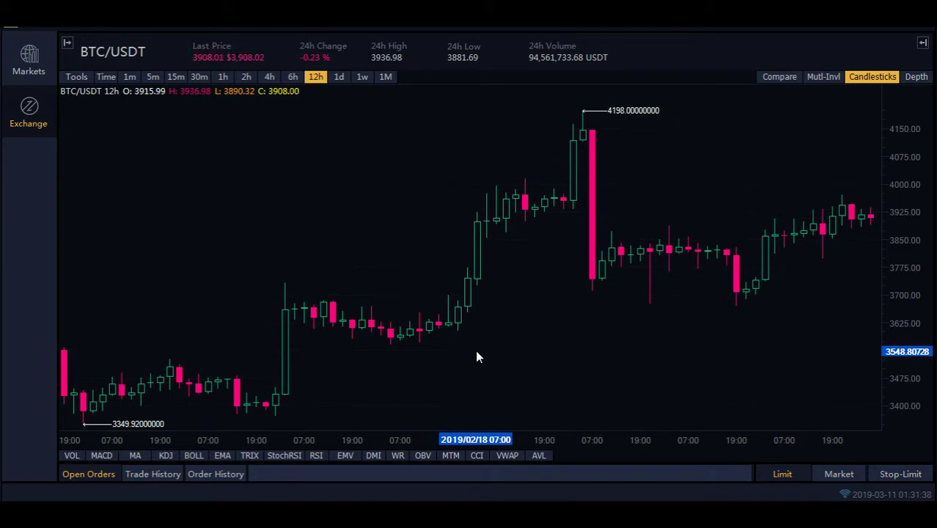
Switch the BTC/USDT chart to the 6h interval and examine its price history at different scales
{"action": "left_click", "coordinate": [292, 79]}
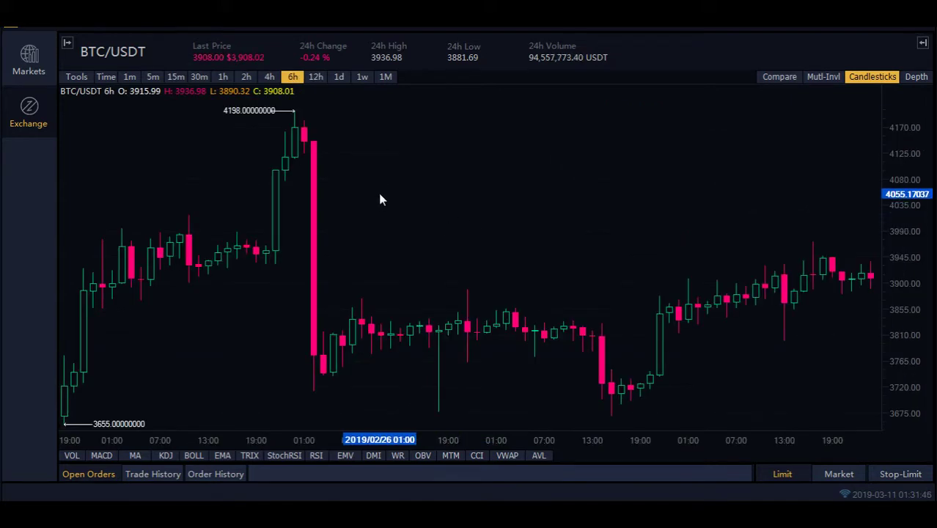
{"action": "scroll", "coordinate": [380, 198], "scroll_direction": "down", "scroll_amount": 8}
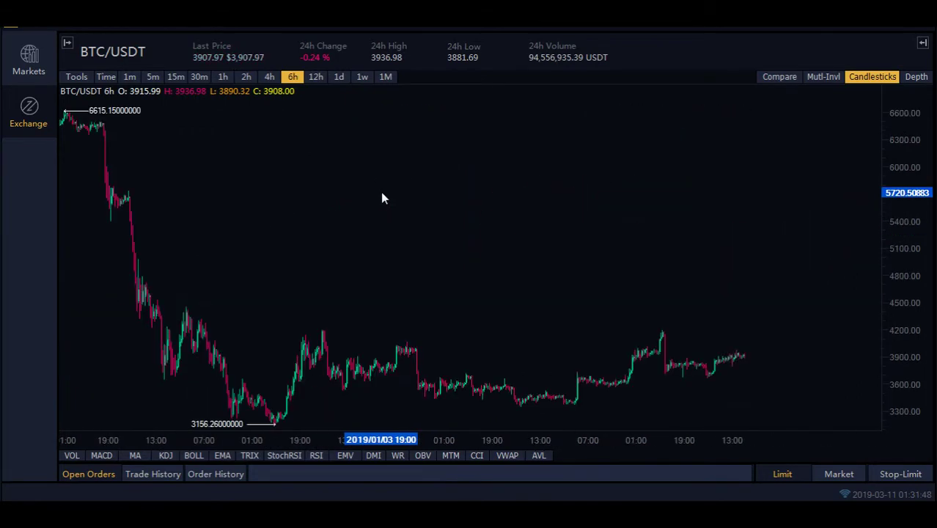
{"action": "scroll", "coordinate": [380, 192], "scroll_direction": "up", "scroll_amount": 5}
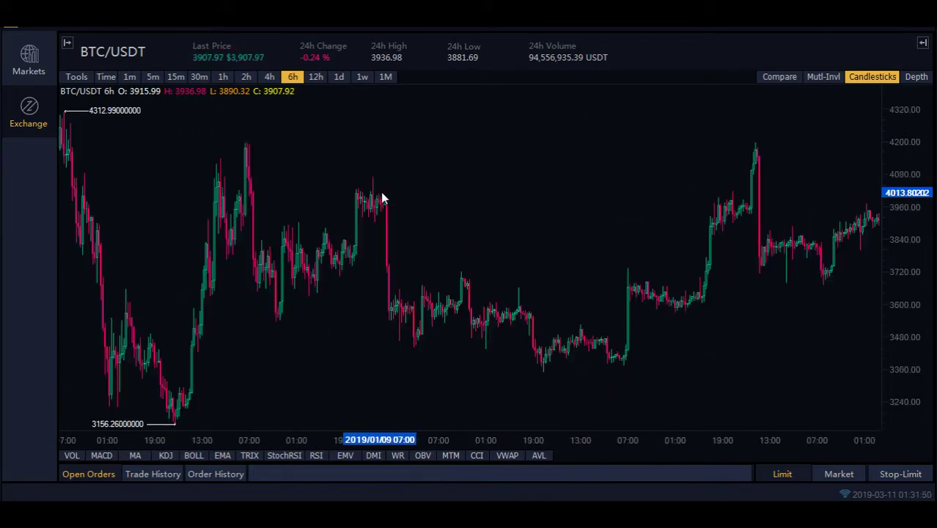
{"action": "scroll", "coordinate": [503, 179], "scroll_direction": "down", "scroll_amount": 5}
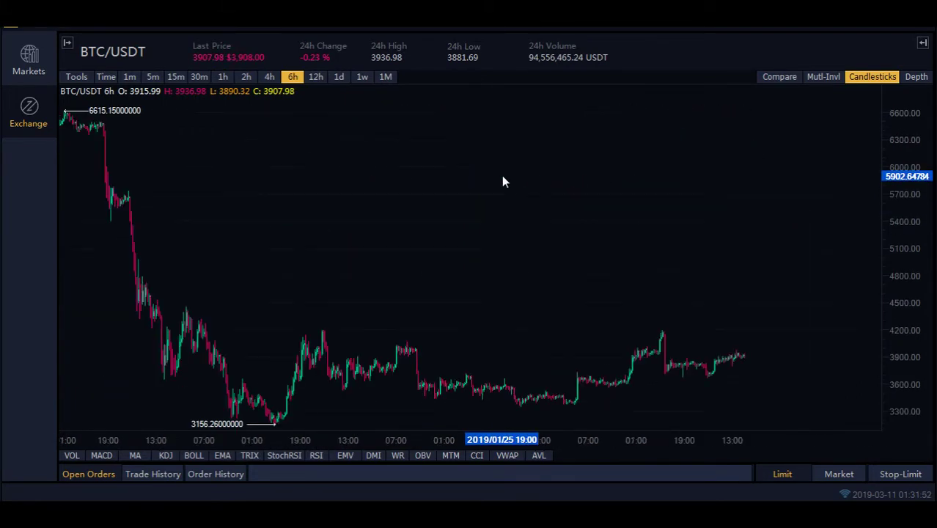
Compare the recent 6h BTC/USDT candles with the longer price history by viewing them at close and wide scales
{"action": "scroll", "coordinate": [503, 178], "scroll_direction": "up", "scroll_amount": 7}
{"action": "scroll", "coordinate": [503, 181], "scroll_direction": "up", "scroll_amount": 2}
{"action": "scroll", "coordinate": [502, 181], "scroll_direction": "down", "scroll_amount": 2}
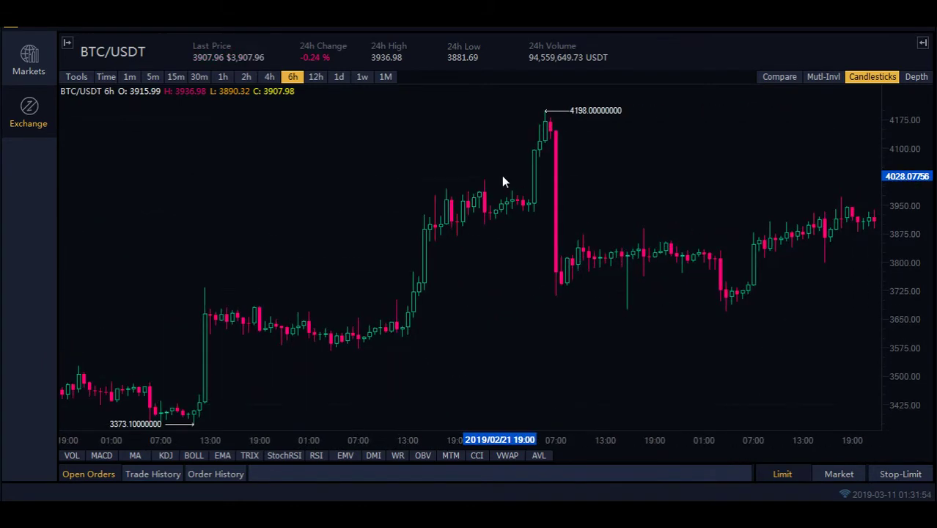
{"action": "scroll", "coordinate": [503, 181], "scroll_direction": "down", "scroll_amount": 2}
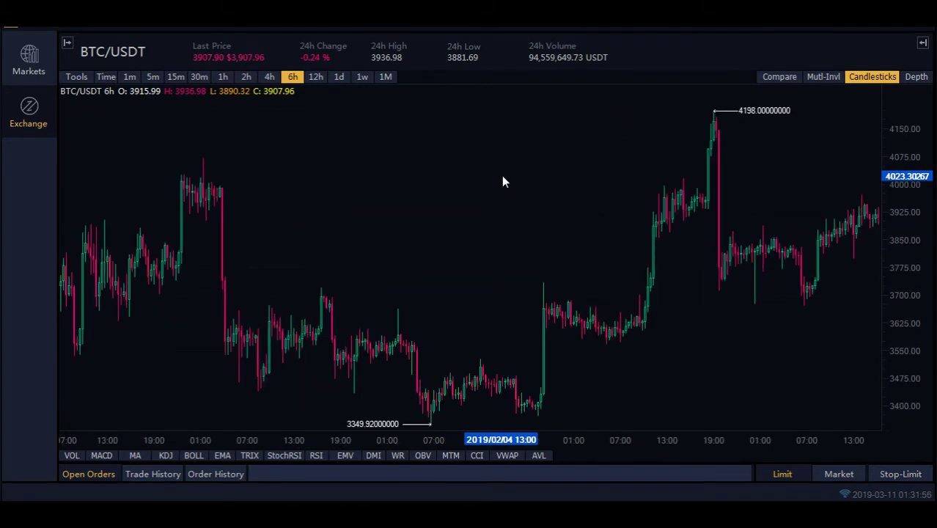
{"action": "scroll", "coordinate": [503, 181], "scroll_direction": "down", "scroll_amount": 3}
{"action": "scroll", "coordinate": [503, 181], "scroll_direction": "up", "scroll_amount": 4}
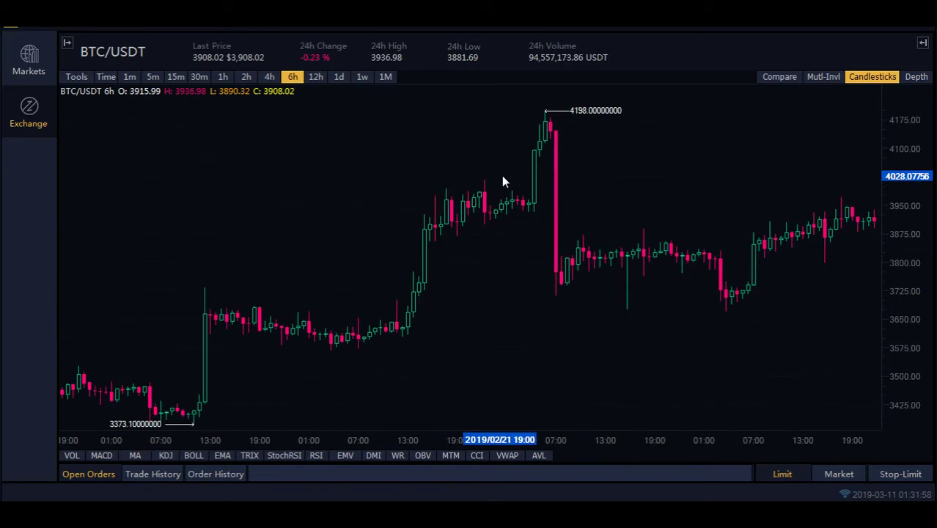
{"action": "scroll", "coordinate": [503, 180], "scroll_direction": "down", "scroll_amount": 3}
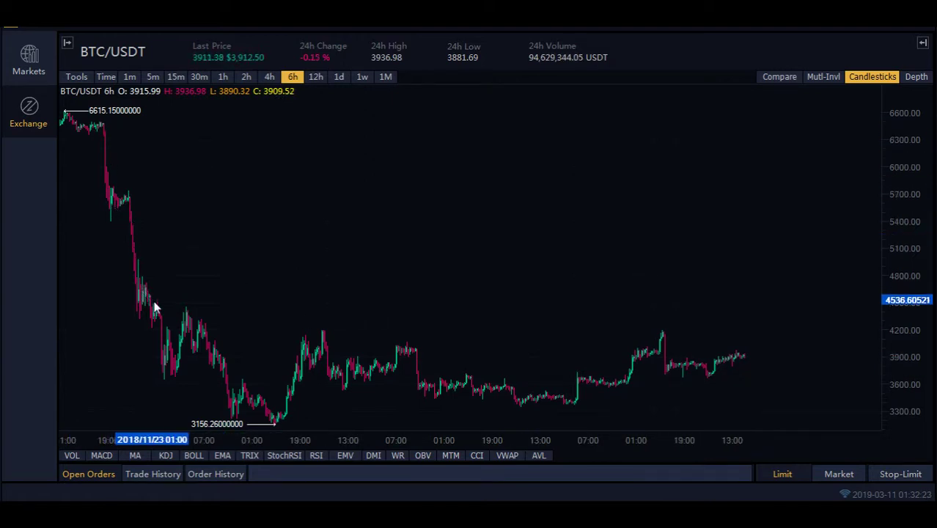
Step the BTC/USDT chart down through the 4h and 2h intervals to 1h and examine its price history
{"action": "left_click", "coordinate": [269, 78]}
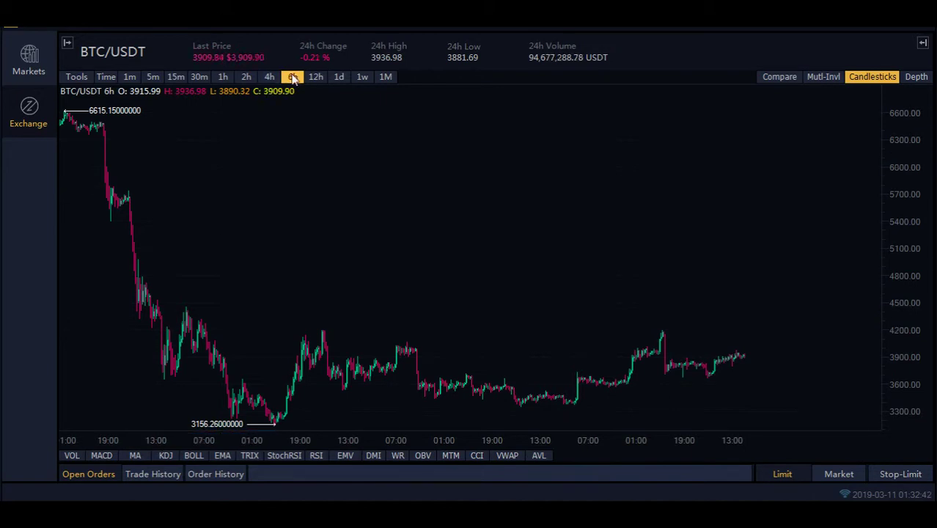
{"action": "left_click", "coordinate": [246, 78]}
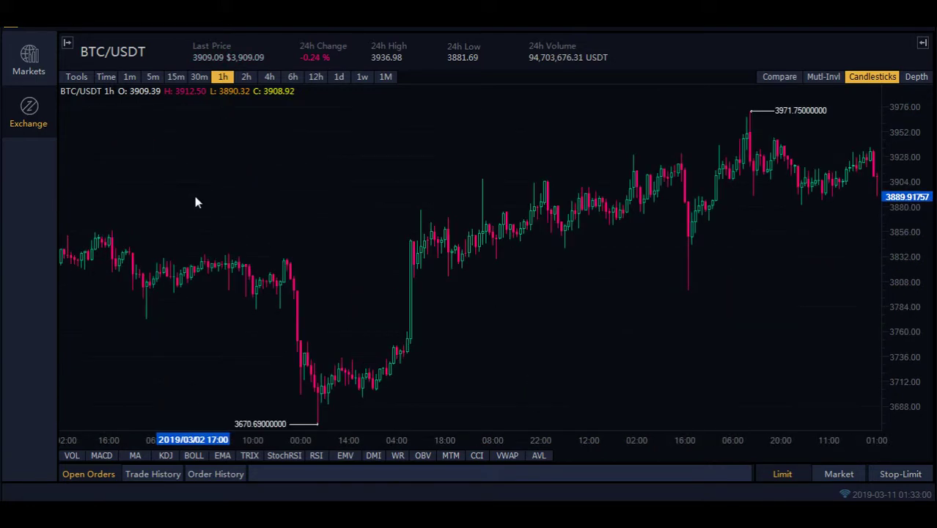
{"action": "scroll", "coordinate": [195, 201], "scroll_direction": "down", "scroll_amount": 2}
{"action": "scroll", "coordinate": [195, 202], "scroll_direction": "up", "scroll_amount": 2}
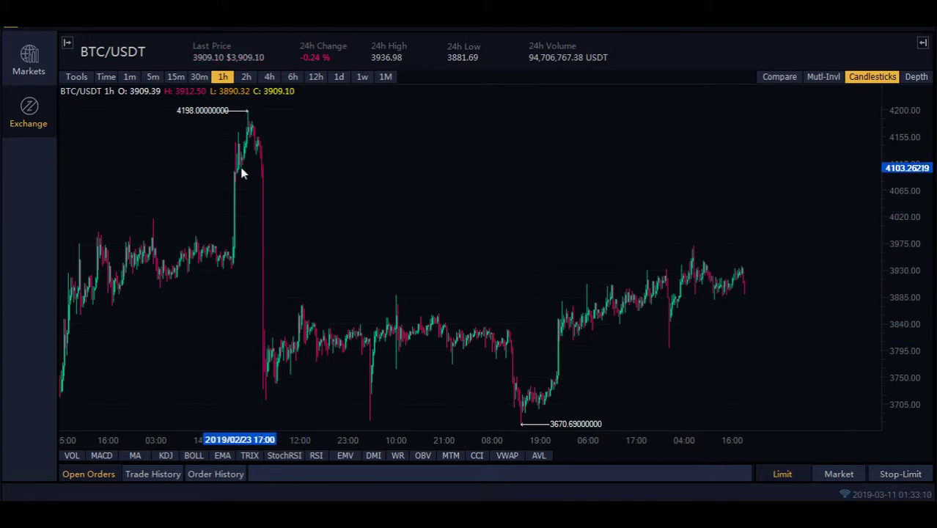
Switch the BTC/USDT chart to the 30m interval and look back through the price history into late February
{"action": "left_click", "coordinate": [198, 78]}
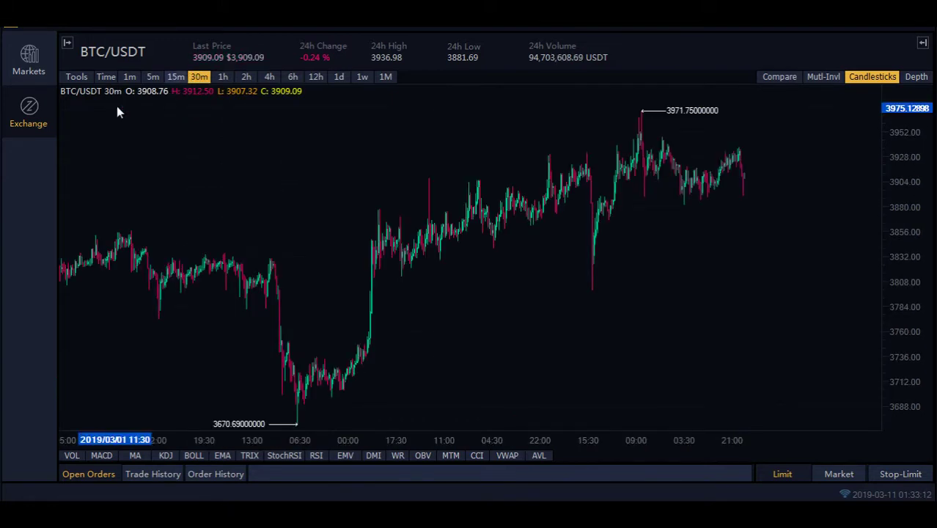
{"action": "left_click_drag", "start_coordinate": [416, 146], "coordinate": [551, 155]}
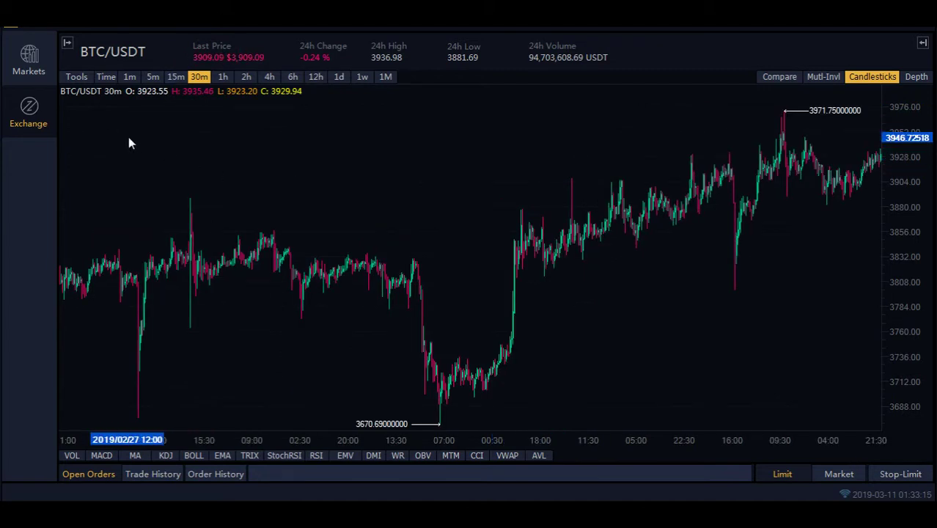
{"action": "left_click_drag", "start_coordinate": [130, 142], "coordinate": [645, 166]}
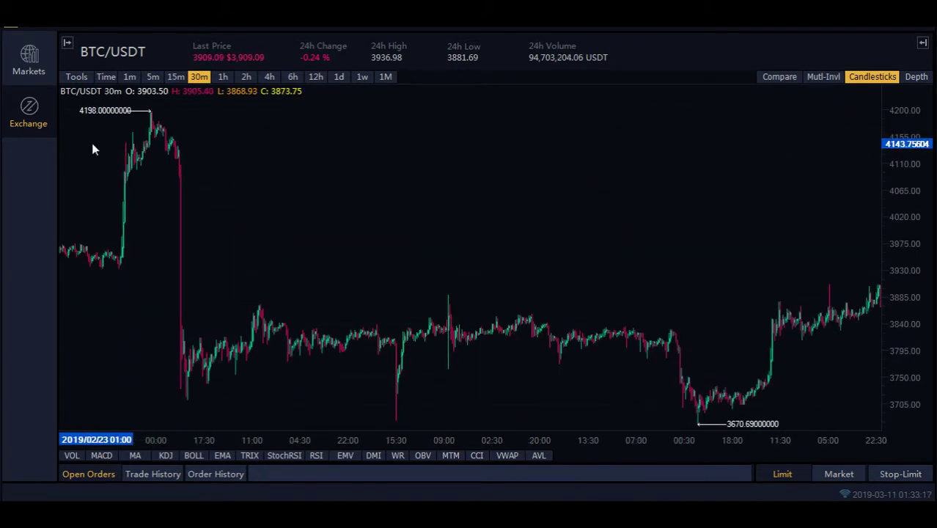
{"action": "left_click_drag", "start_coordinate": [95, 142], "coordinate": [462, 167]}
Switch the BTC/USDT chart to the 15m interval and trace the price history from March back to 23 February
{"action": "left_click_drag", "start_coordinate": [529, 162], "coordinate": [588, 163]}
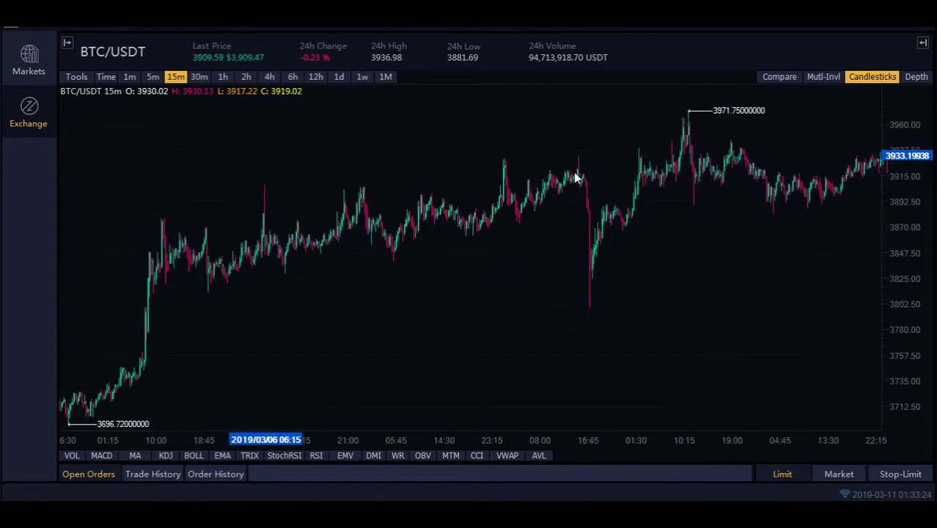
{"action": "left_click_drag", "start_coordinate": [142, 157], "coordinate": [586, 162]}
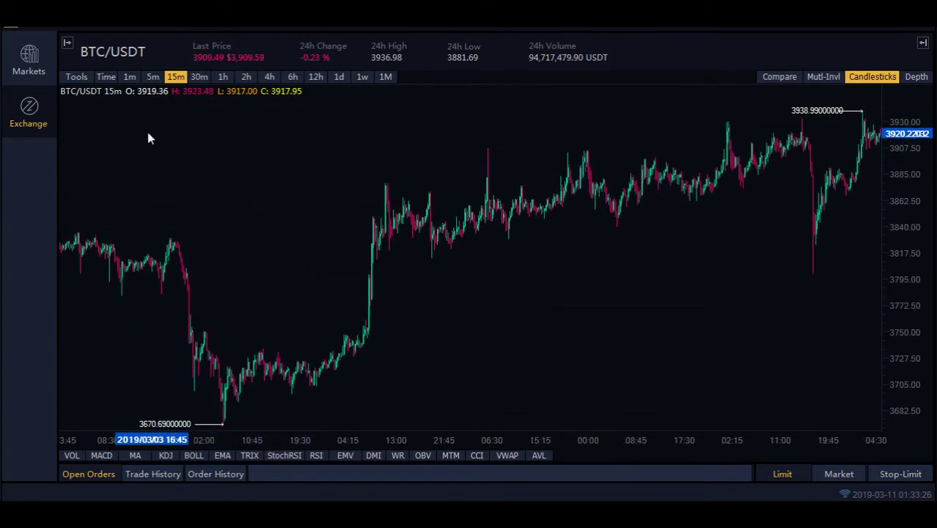
{"action": "left_click_drag", "start_coordinate": [149, 136], "coordinate": [603, 143]}
{"action": "left_click_drag", "start_coordinate": [150, 131], "coordinate": [354, 142]}
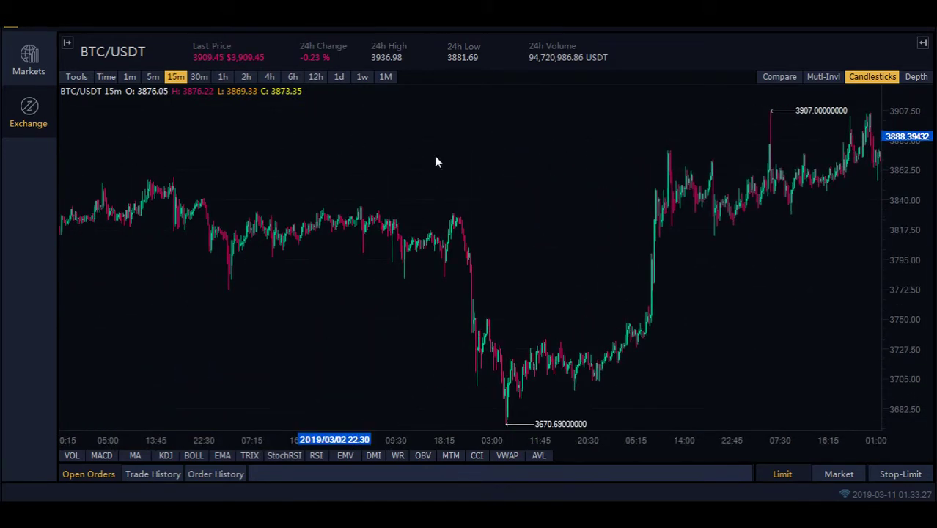
{"action": "left_click_drag", "start_coordinate": [120, 137], "coordinate": [400, 138]}
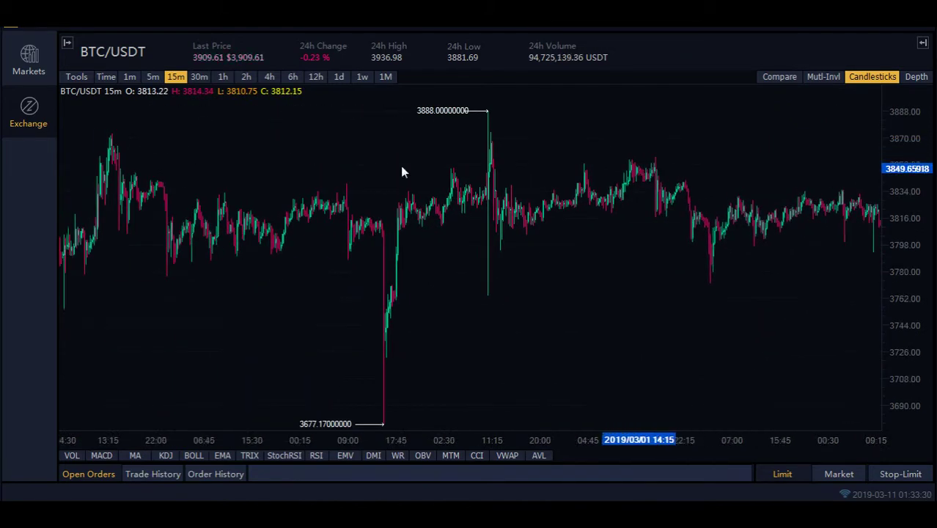
{"action": "left_click_drag", "start_coordinate": [80, 137], "coordinate": [577, 174]}
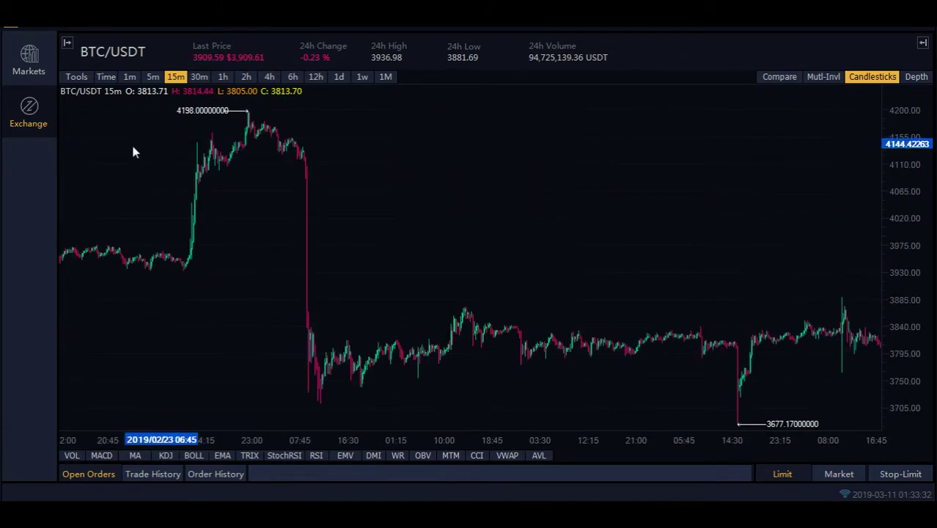
Examine the 15m candles of the 23–24 February rise and sharp drop at close range
{"action": "left_click_drag", "start_coordinate": [92, 149], "coordinate": [464, 203]}
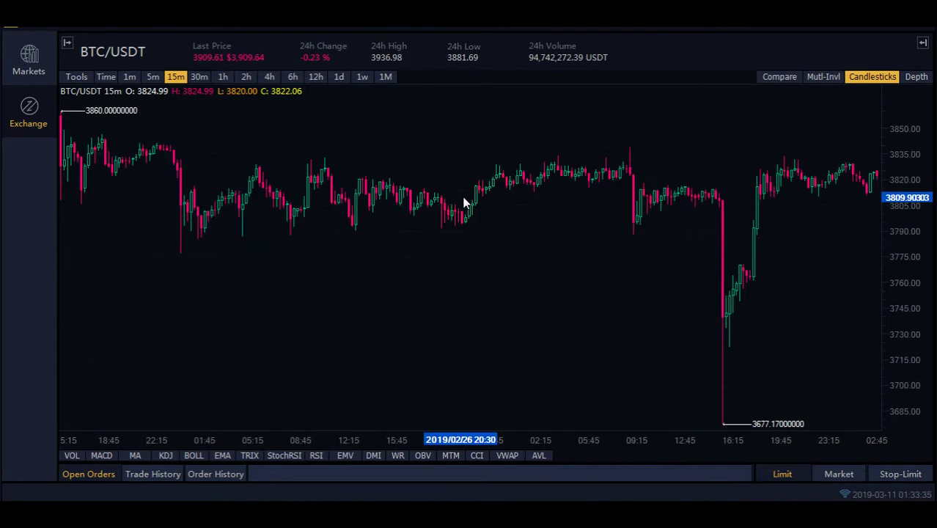
{"action": "left_click_drag", "start_coordinate": [143, 276], "coordinate": [596, 325]}
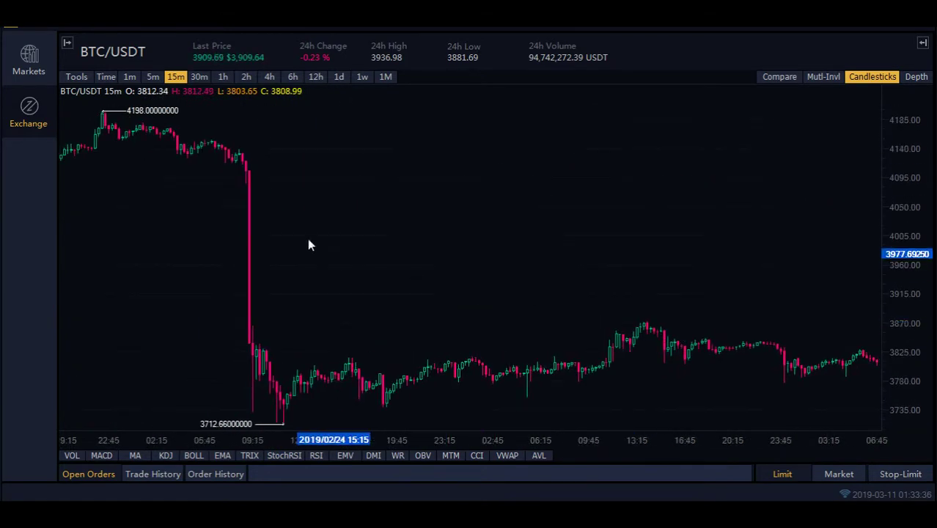
{"action": "left_click_drag", "start_coordinate": [152, 215], "coordinate": [479, 247]}
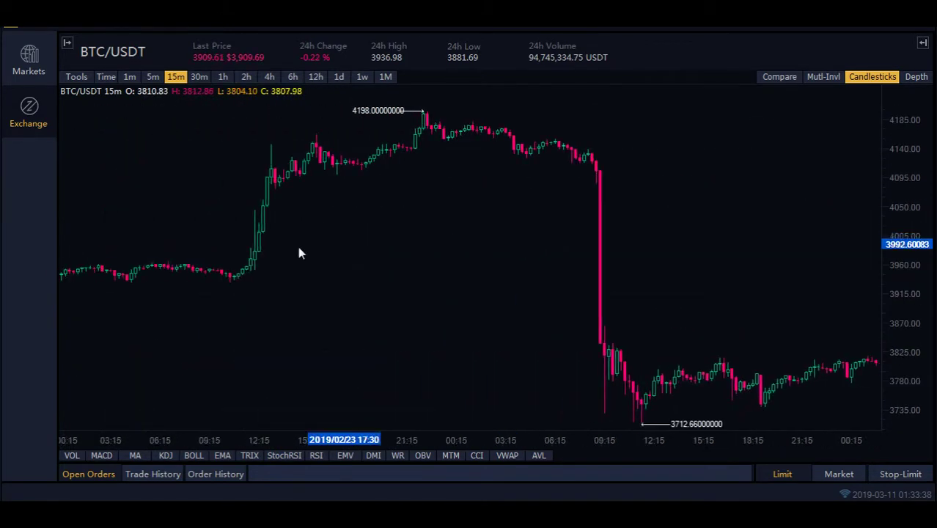
{"action": "scroll", "coordinate": [293, 253], "scroll_direction": "up", "scroll_amount": 1}
{"action": "left_click_drag", "start_coordinate": [289, 258], "coordinate": [400, 258]}
{"action": "scroll", "coordinate": [401, 259], "scroll_direction": "up", "scroll_amount": 1}
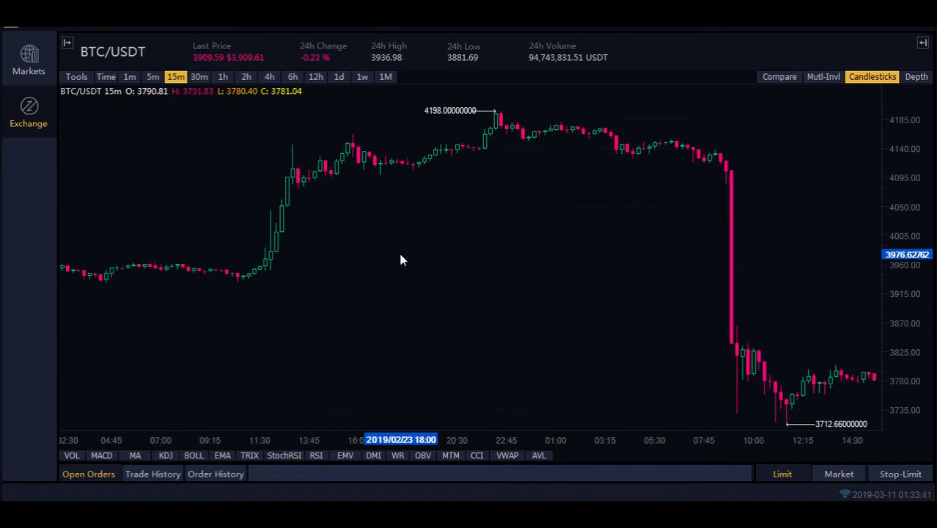
{"action": "scroll", "coordinate": [401, 259], "scroll_direction": "up", "scroll_amount": 4}
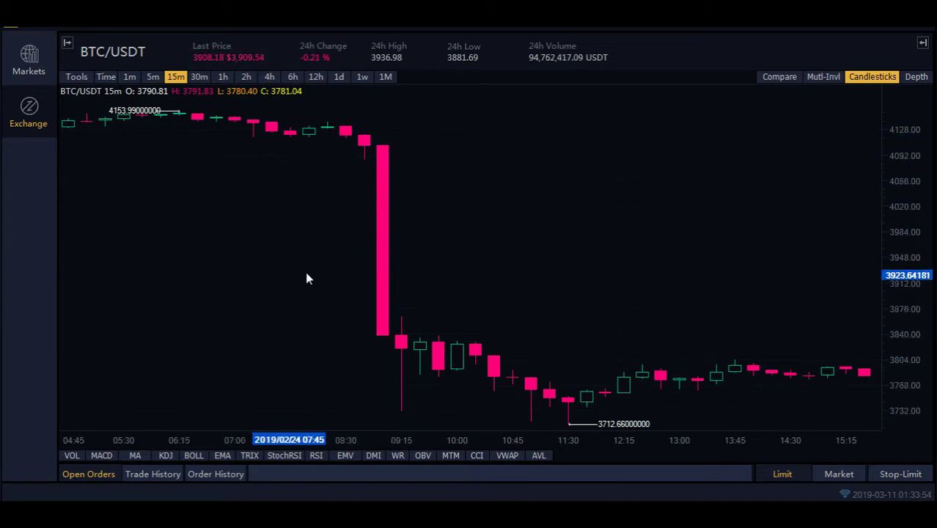
Switch the BTC/USDT chart to the 5m interval and look back through the candles to the 8 March drop
{"action": "left_click", "coordinate": [153, 77]}
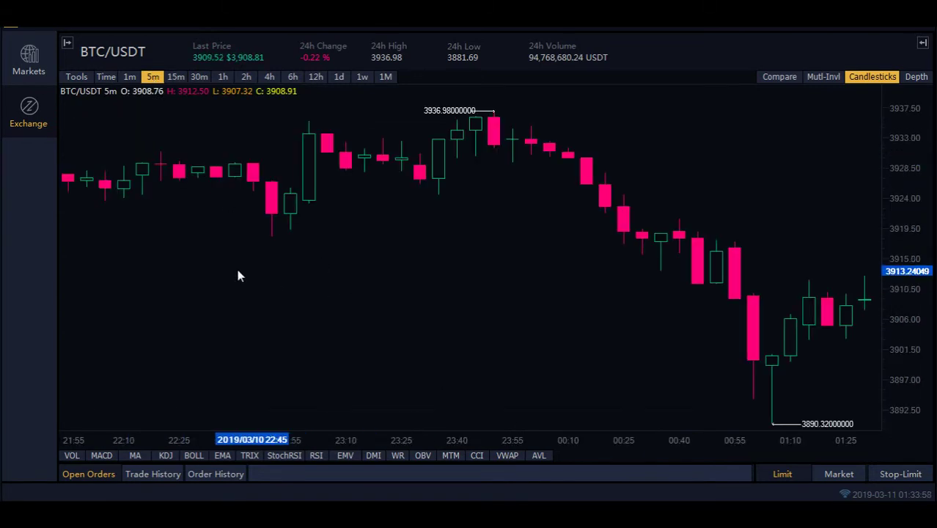
{"action": "left_click_drag", "start_coordinate": [133, 274], "coordinate": [579, 297]}
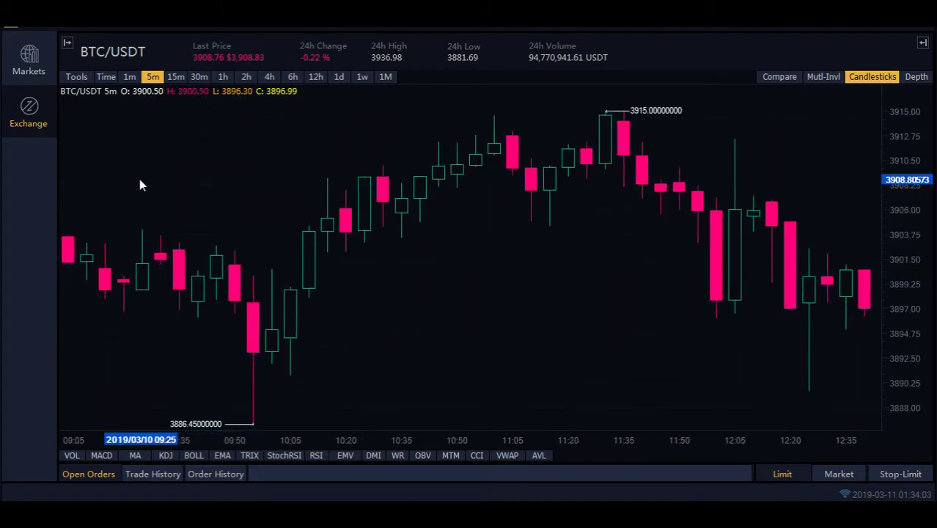
{"action": "left_click_drag", "start_coordinate": [140, 184], "coordinate": [491, 211]}
{"action": "scroll", "coordinate": [490, 210], "scroll_direction": "down", "scroll_amount": 5}
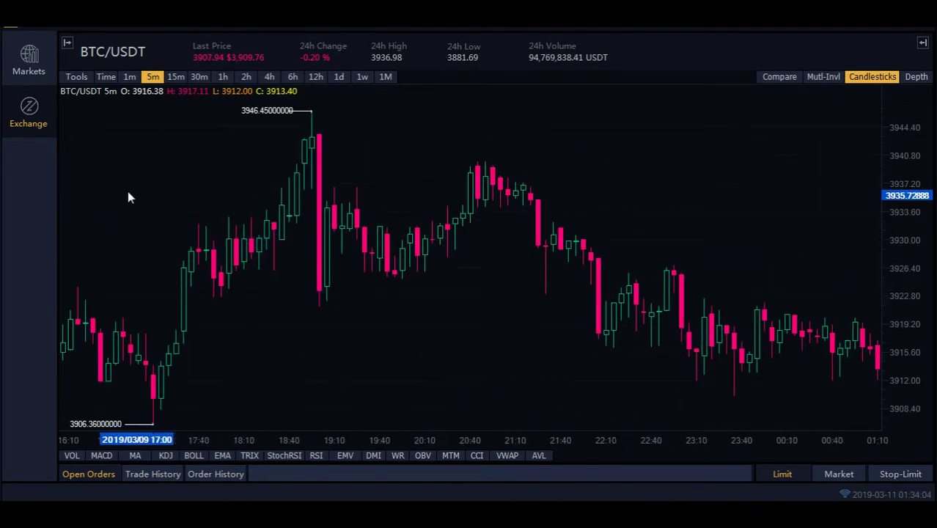
{"action": "left_click_drag", "start_coordinate": [128, 196], "coordinate": [620, 216]}
{"action": "left_click_drag", "start_coordinate": [80, 159], "coordinate": [618, 203]}
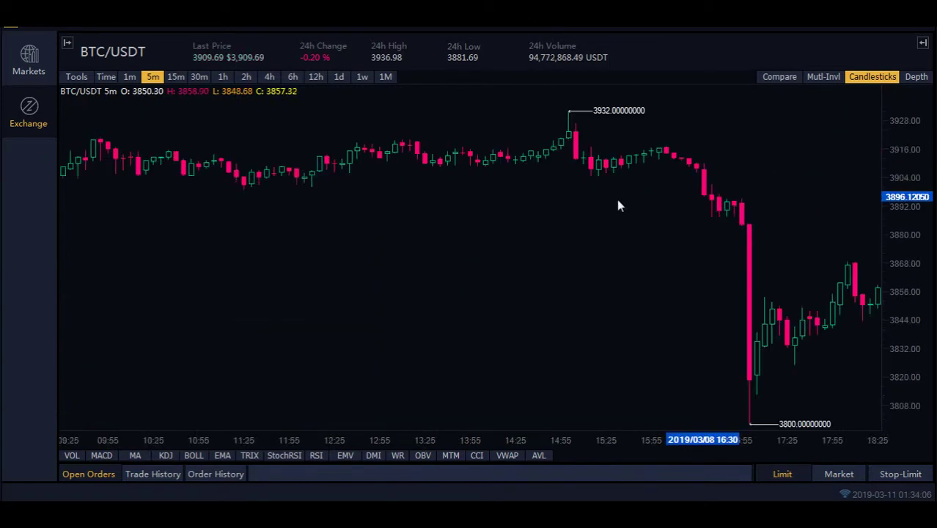
{"action": "left_click_drag", "start_coordinate": [646, 172], "coordinate": [444, 168]}
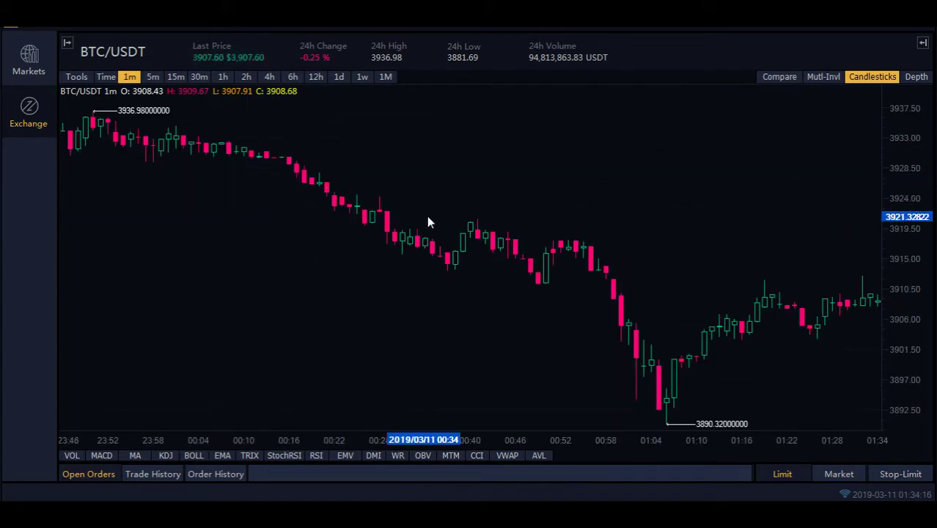
Switch the BTC/USDT chart to the 1m interval and examine the latest candles with empty space after them
{"action": "scroll", "coordinate": [496, 200], "scroll_direction": "up", "scroll_amount": 2}
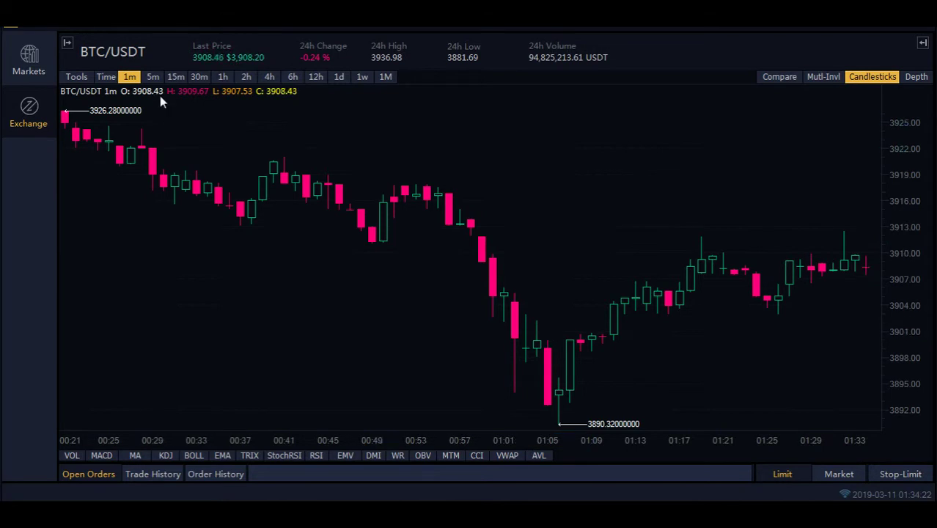
{"action": "left_click_drag", "start_coordinate": [612, 257], "coordinate": [341, 240]}
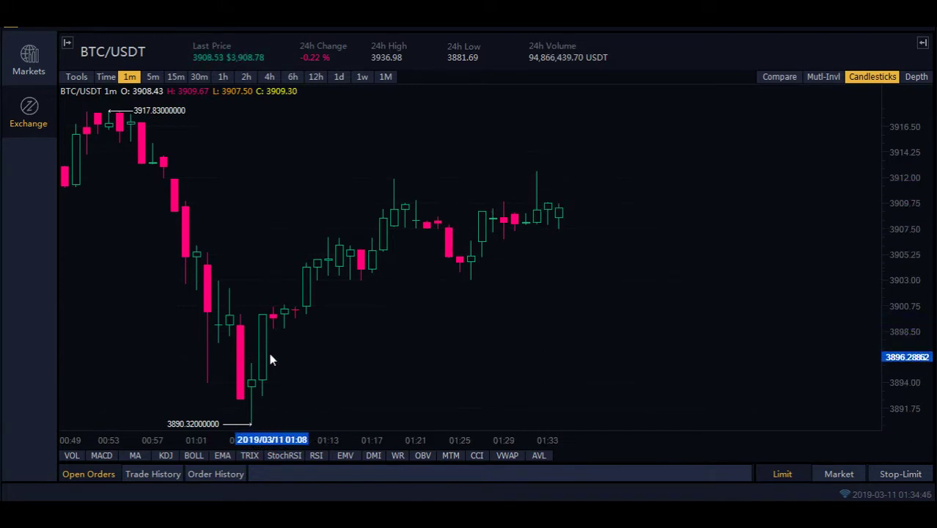
Compare the latest BTC/USDT drop on the 5m and 30m intervals with its 1m candles, ending on 1m
{"action": "left_click", "coordinate": [152, 77]}
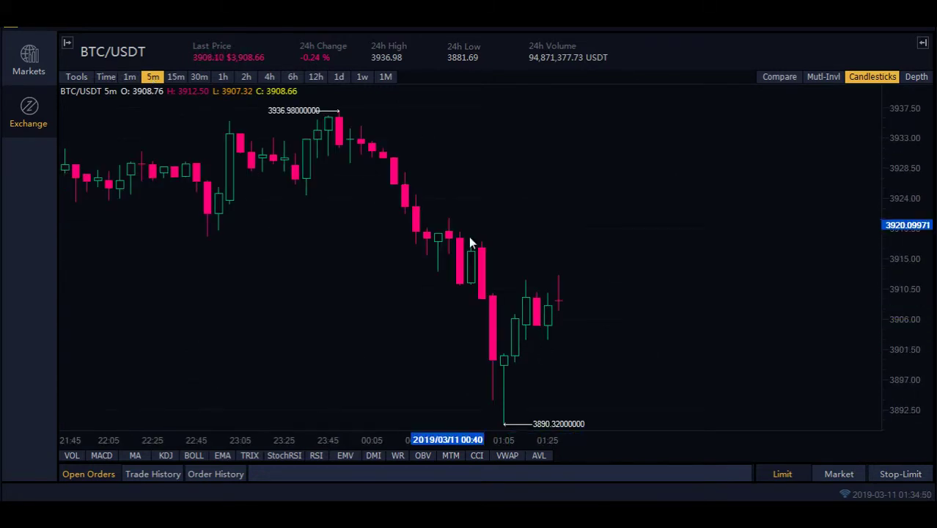
{"action": "left_click", "coordinate": [191, 77]}
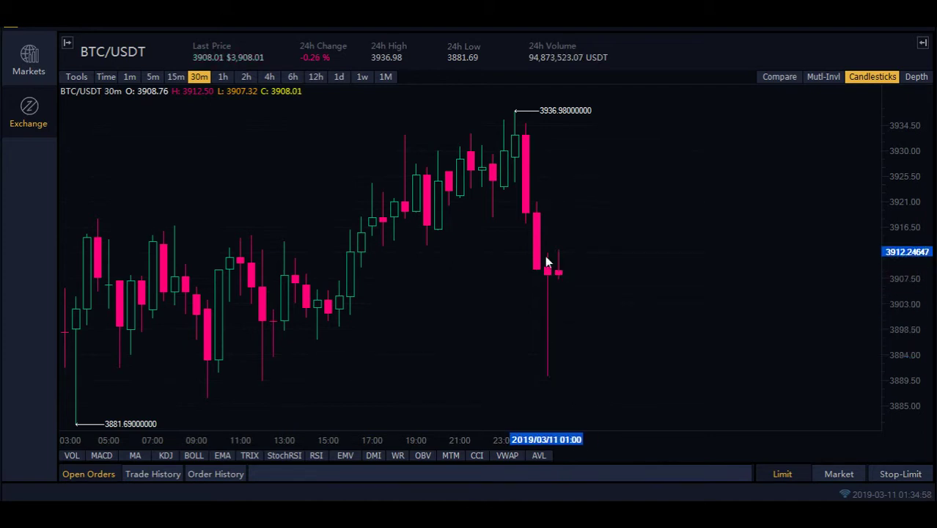
{"action": "left_click", "coordinate": [130, 77]}
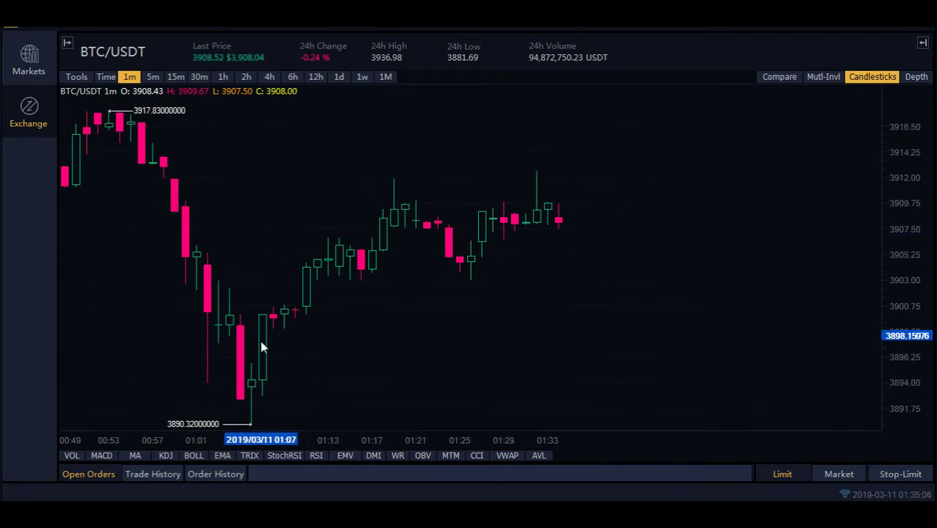
{"action": "left_click", "coordinate": [199, 77]}
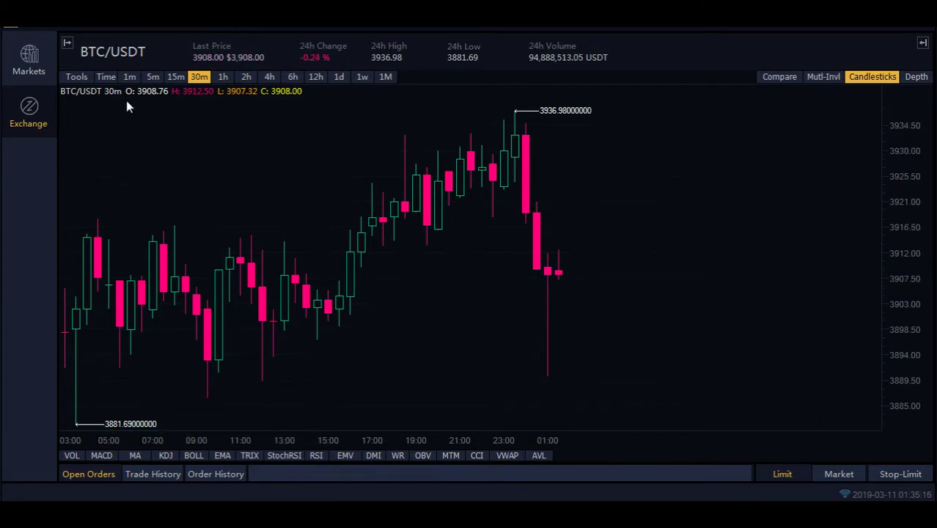
{"action": "left_click", "coordinate": [129, 77]}
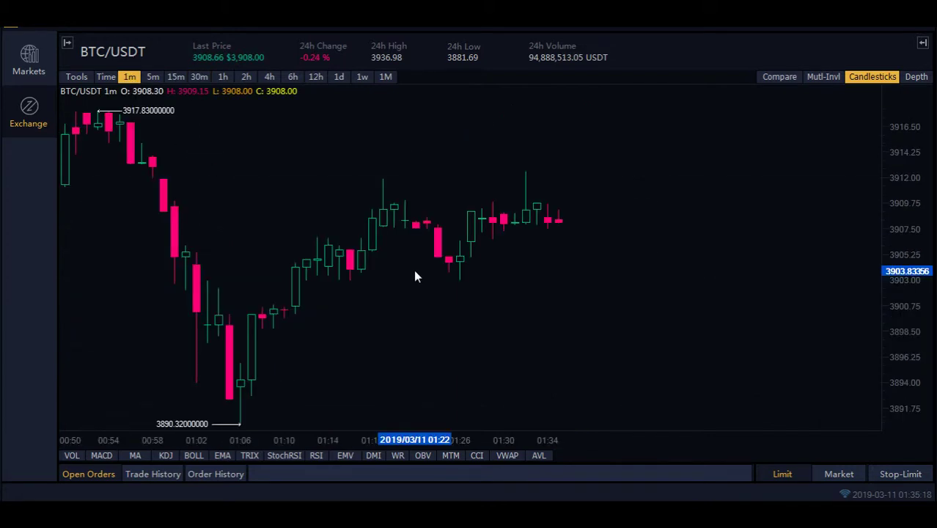
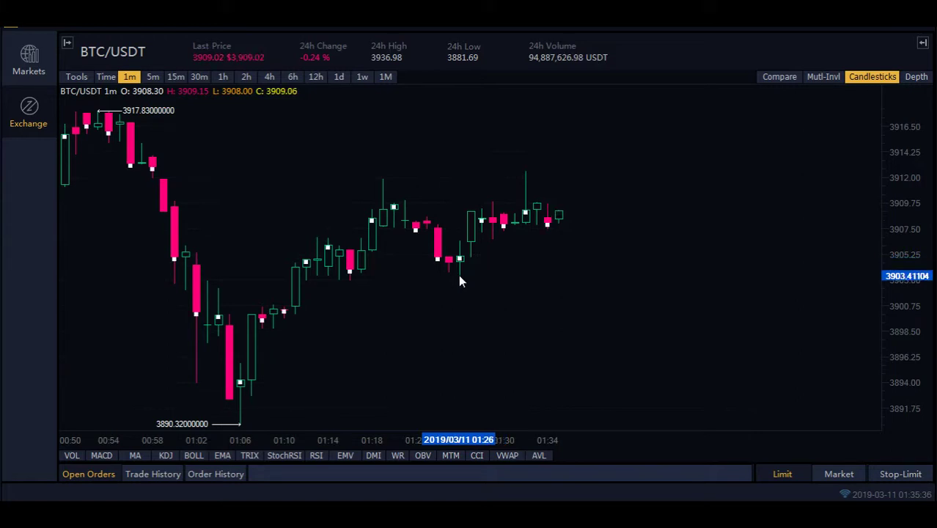
Review the 1m candles around the 11 March low at different scales, including the decline leading into it
{"action": "scroll", "coordinate": [490, 289], "scroll_direction": "up", "scroll_amount": 1}
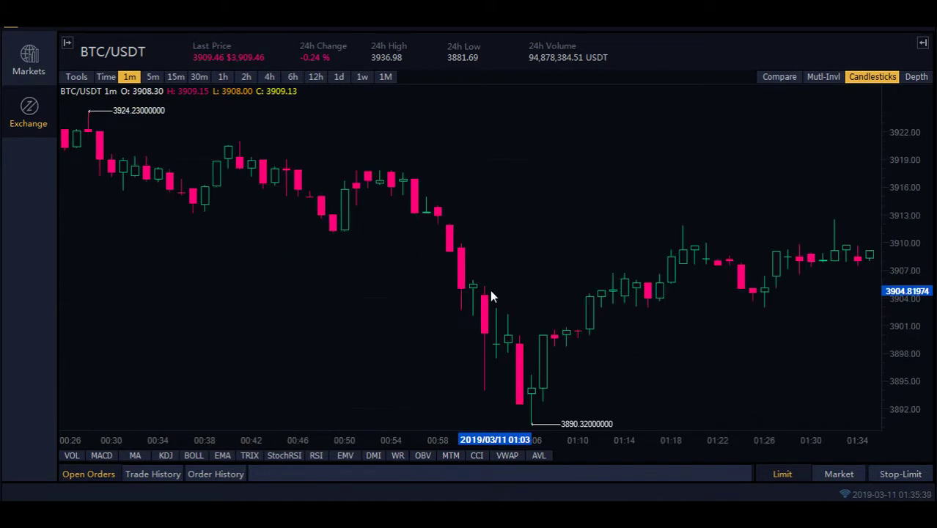
{"action": "scroll", "coordinate": [491, 291], "scroll_direction": "down", "scroll_amount": 1}
{"action": "scroll", "coordinate": [490, 292], "scroll_direction": "down", "scroll_amount": 1}
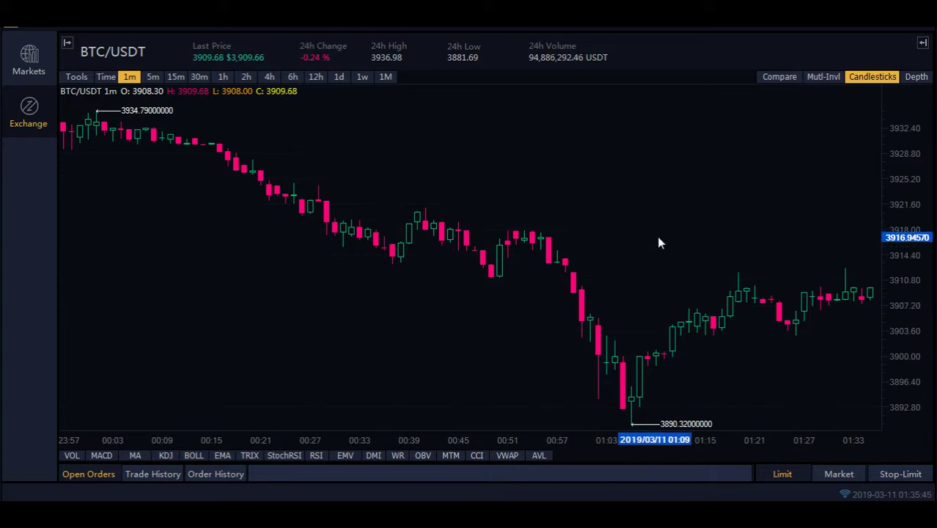
Examine the 1m BTC/USDT candles at several scales, from the evening of 10 March through the 11 March low
{"action": "scroll", "coordinate": [712, 253], "scroll_direction": "down", "scroll_amount": 1}
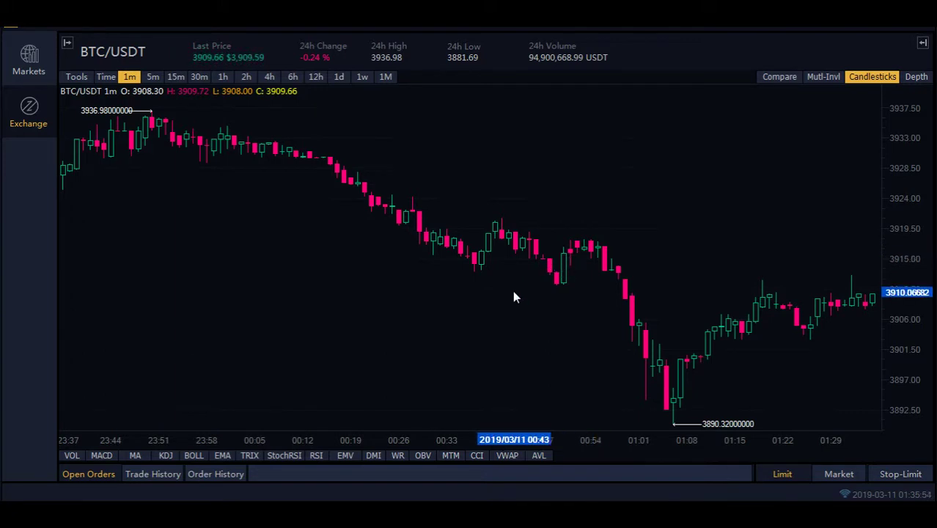
{"action": "scroll", "coordinate": [498, 301], "scroll_direction": "up", "scroll_amount": 1}
{"action": "left_click_drag", "start_coordinate": [460, 296], "coordinate": [373, 298]}
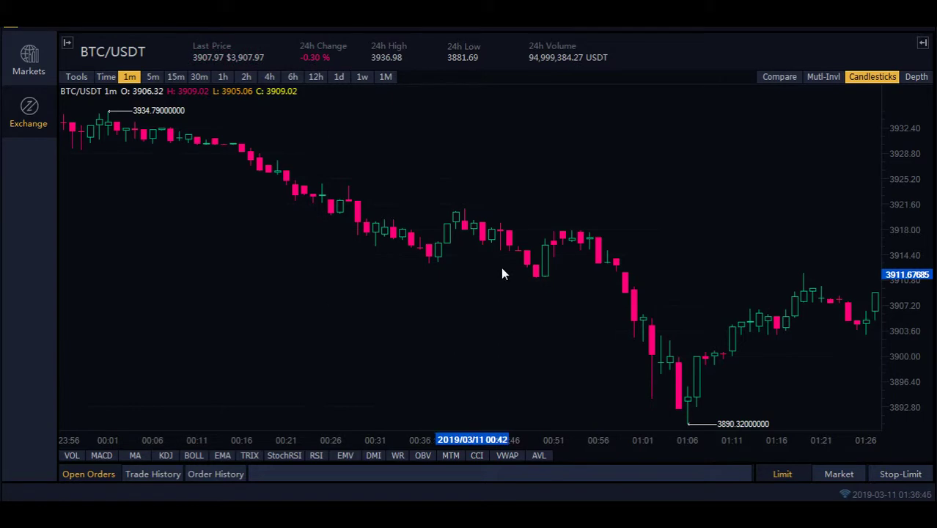
{"action": "scroll", "coordinate": [471, 272], "scroll_direction": "down", "scroll_amount": 5}
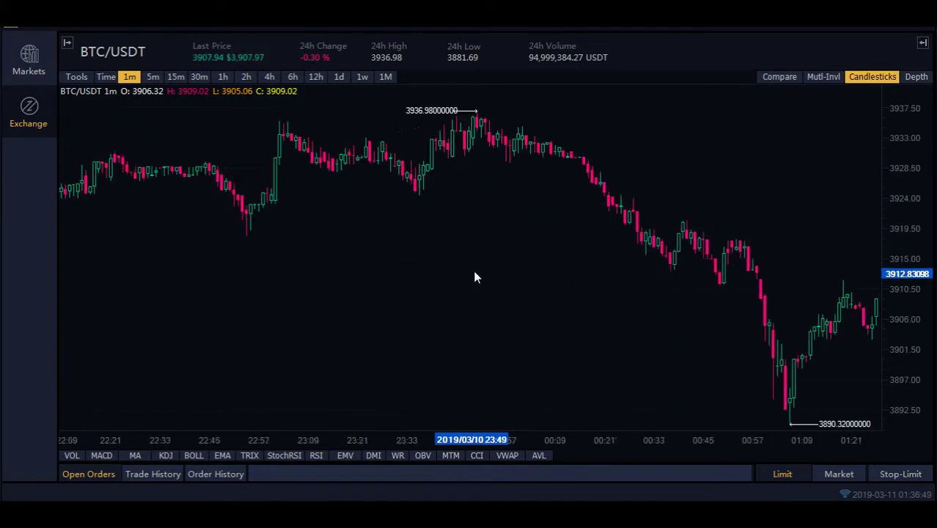
{"action": "scroll", "coordinate": [481, 274], "scroll_direction": "down", "scroll_amount": 2}
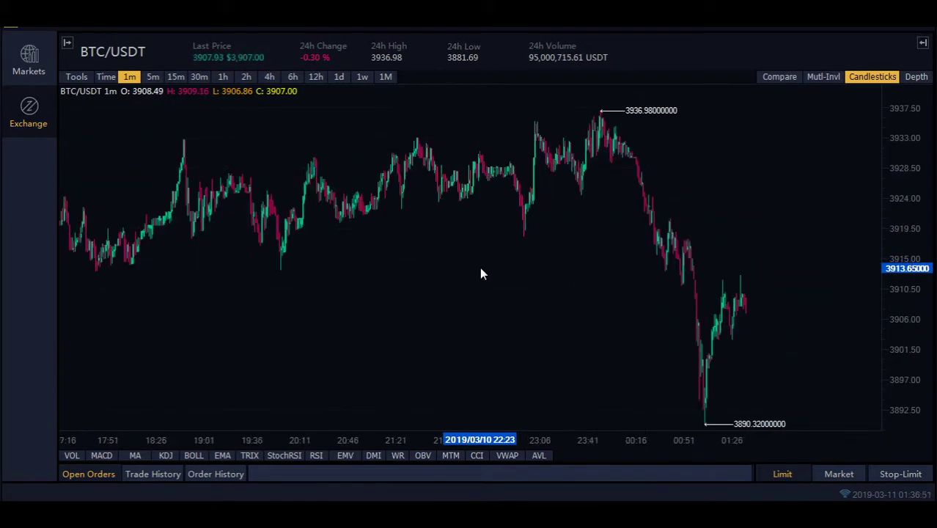
{"action": "scroll", "coordinate": [480, 273], "scroll_direction": "up", "scroll_amount": 6}
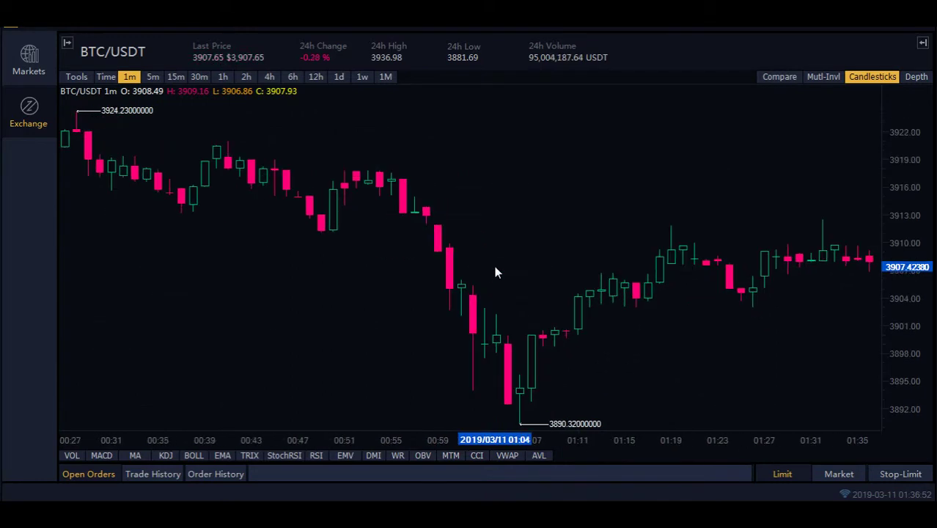
Examine the 1m rebound from the 11 March low up close and against the preceding decline, ending on the latest candles
{"action": "scroll", "coordinate": [500, 270], "scroll_direction": "down", "scroll_amount": 1}
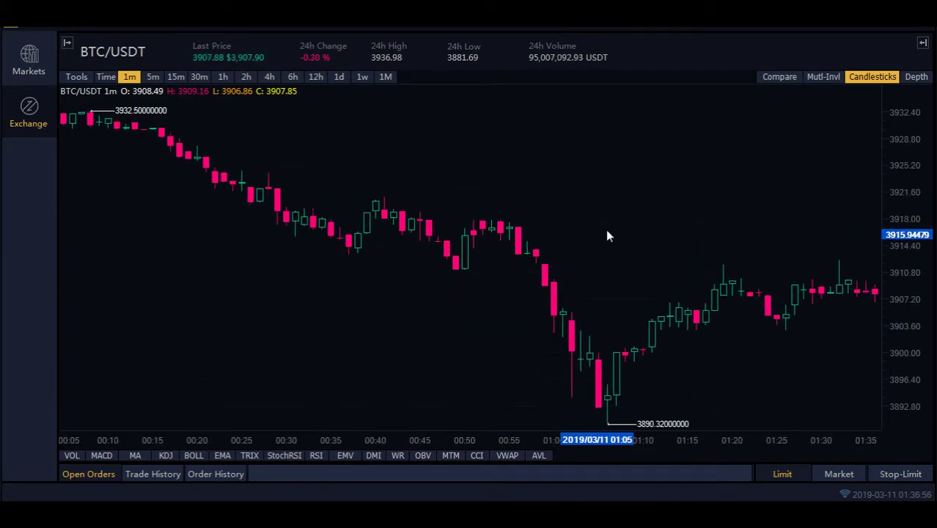
{"action": "scroll", "coordinate": [647, 215], "scroll_direction": "up", "scroll_amount": 2}
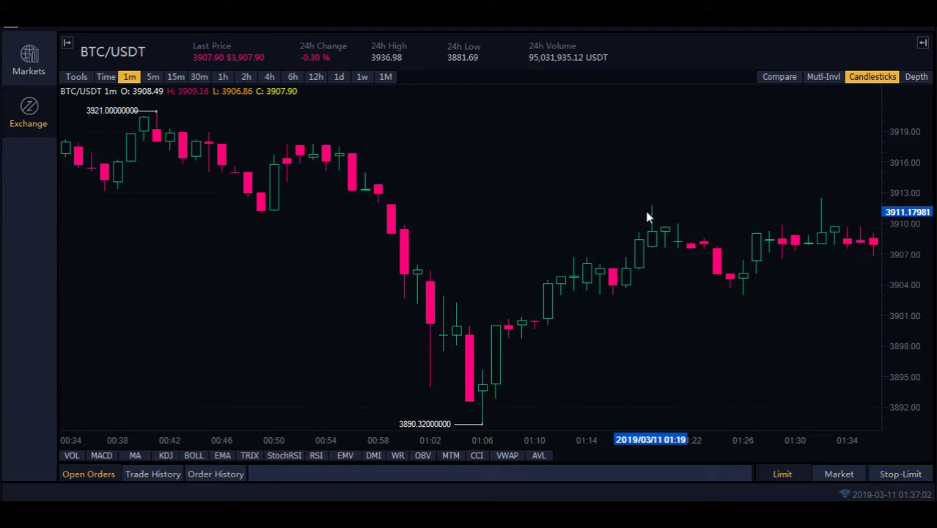
{"action": "scroll", "coordinate": [781, 299], "scroll_direction": "up", "scroll_amount": 2}
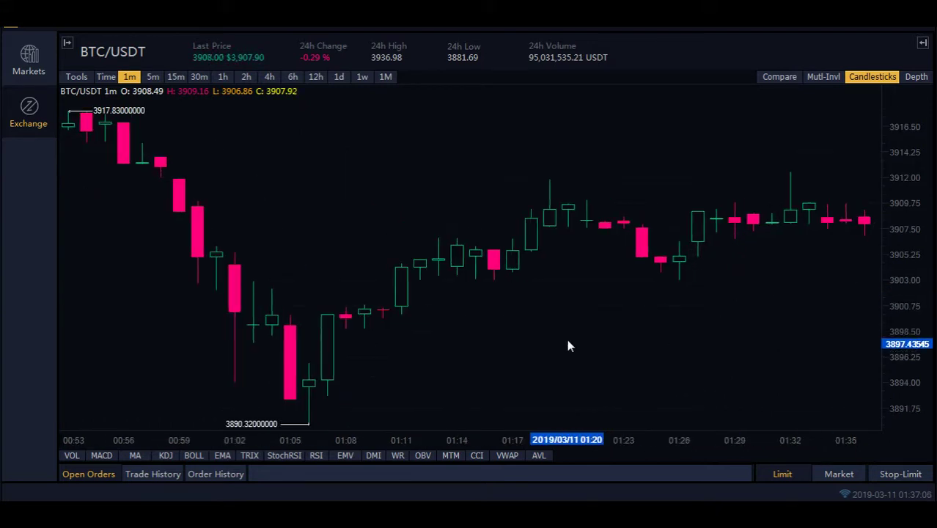
{"action": "scroll", "coordinate": [601, 328], "scroll_direction": "down", "scroll_amount": 1}
{"action": "scroll", "coordinate": [601, 327], "scroll_direction": "down", "scroll_amount": 4}
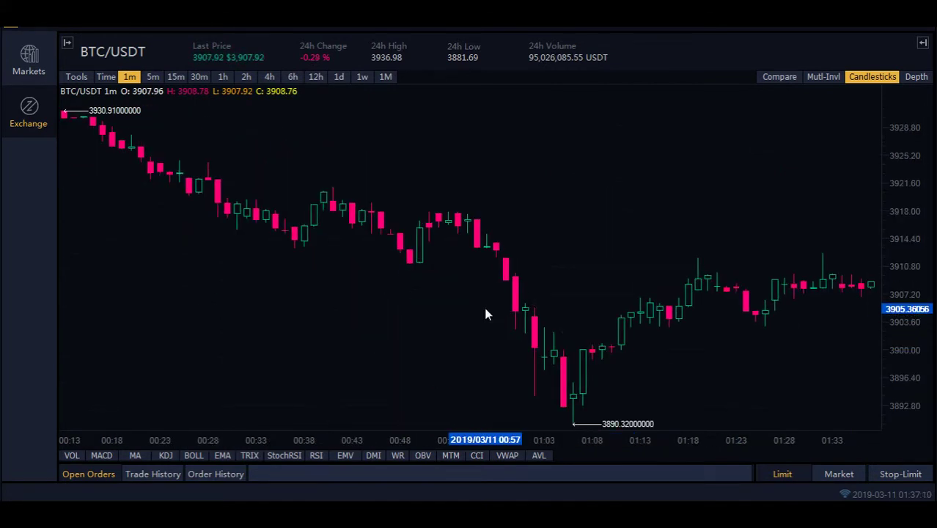
{"action": "scroll", "coordinate": [486, 313], "scroll_direction": "down", "scroll_amount": 3}
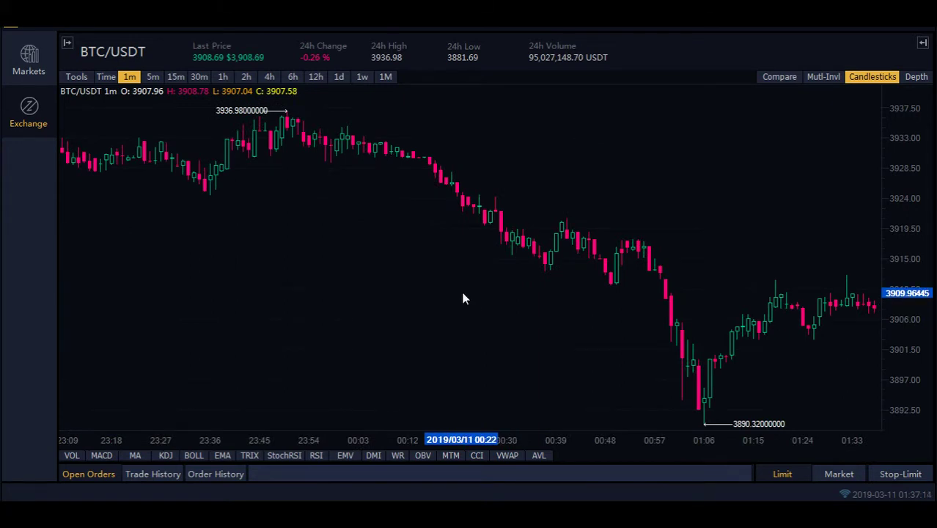
{"action": "scroll", "coordinate": [464, 298], "scroll_direction": "up", "scroll_amount": 3}
{"action": "scroll", "coordinate": [463, 298], "scroll_direction": "up", "scroll_amount": 3}
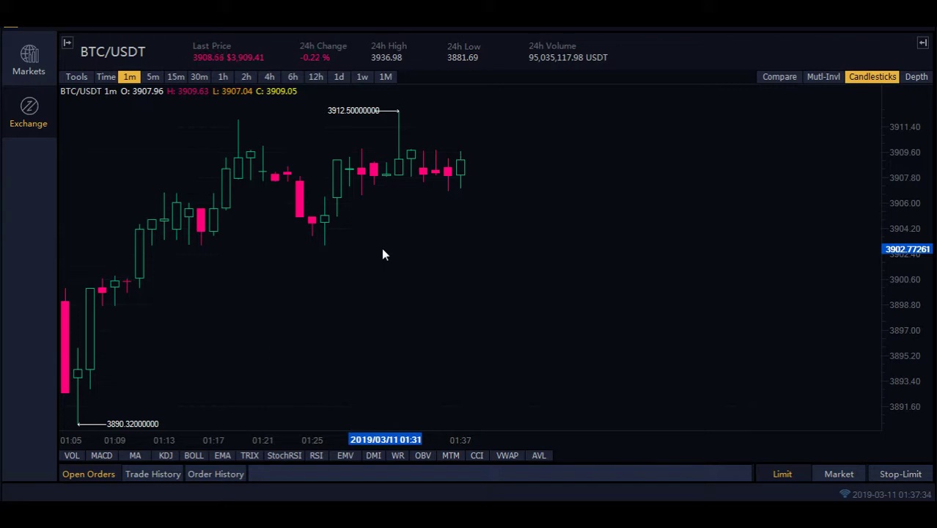
Look back from the 11 March low to the start of the decline shortly after midnight on the 1m candles
{"action": "scroll", "coordinate": [381, 233], "scroll_direction": "down", "scroll_amount": 3}
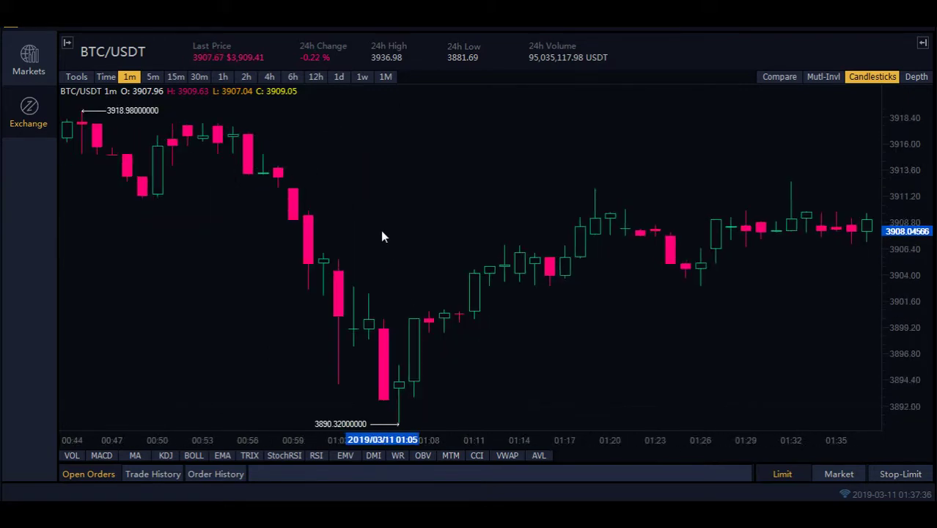
{"action": "scroll", "coordinate": [381, 233], "scroll_direction": "down", "scroll_amount": 3}
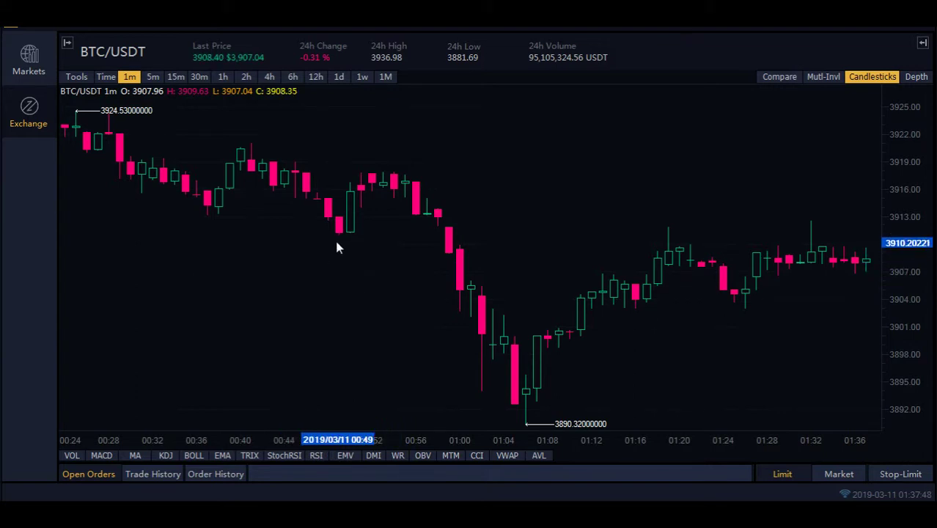
{"action": "scroll", "coordinate": [339, 234], "scroll_direction": "up", "scroll_amount": 3}
{"action": "left_click_drag", "start_coordinate": [355, 194], "coordinate": [487, 220]}
{"action": "scroll", "coordinate": [492, 223], "scroll_direction": "up", "scroll_amount": 2}
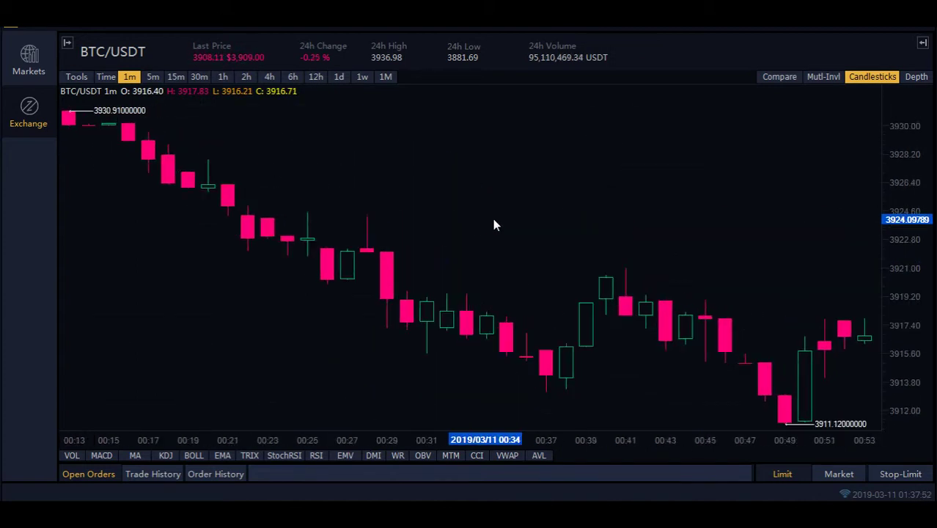
{"action": "left_click_drag", "start_coordinate": [446, 255], "coordinate": [488, 260]}
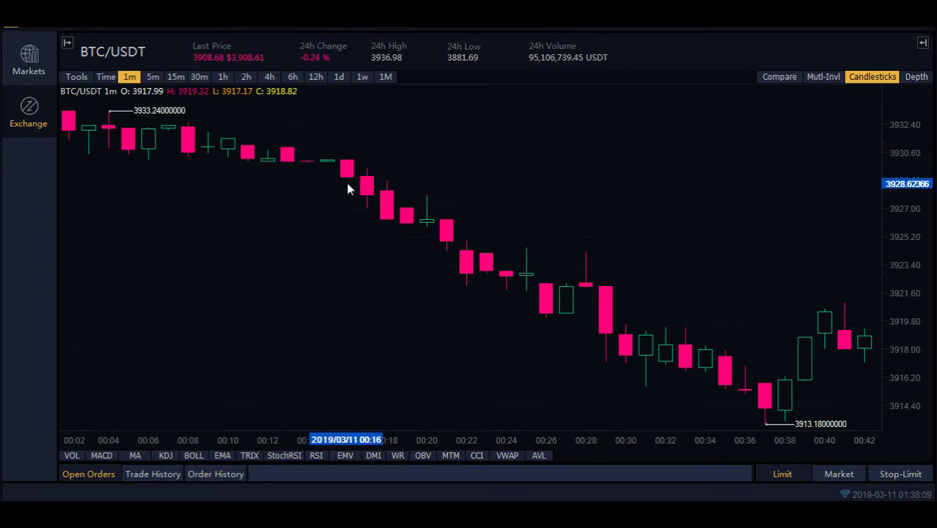
Compare the decline on the 5m and 15m intervals, then return to 1m and view the drop with its rebound
{"action": "left_click", "coordinate": [151, 80]}
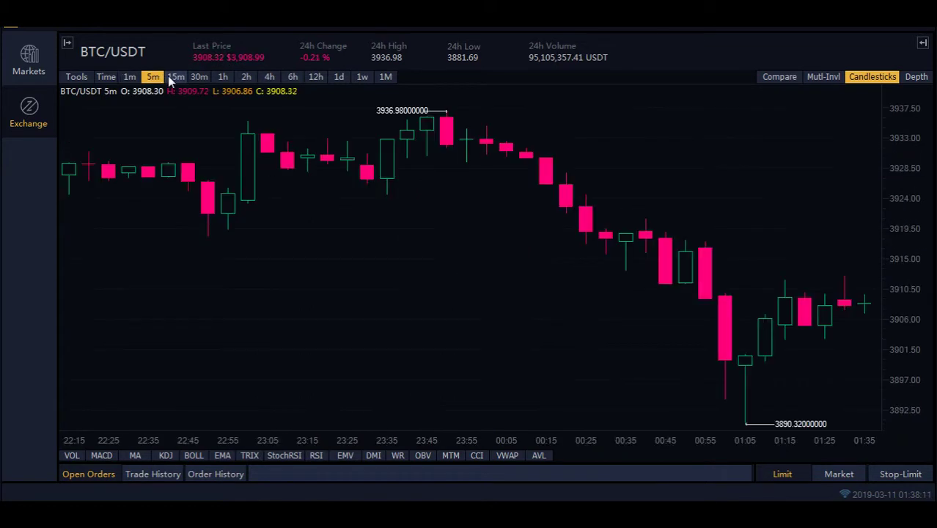
{"action": "left_click", "coordinate": [176, 77]}
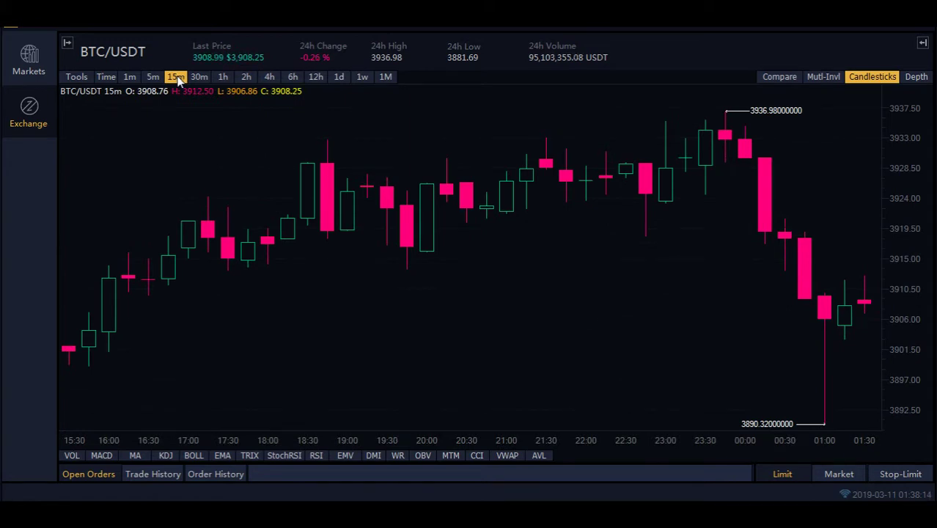
{"action": "left_click", "coordinate": [130, 76]}
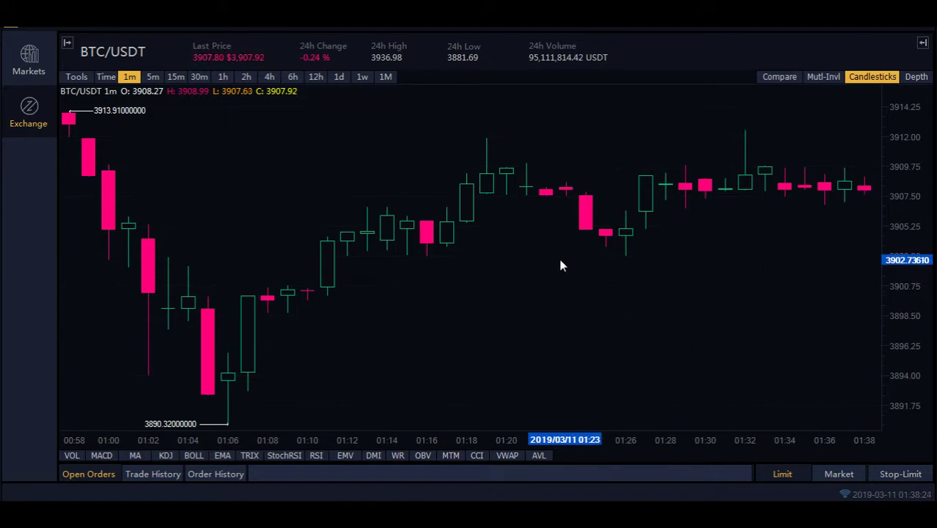
{"action": "scroll", "coordinate": [561, 265], "scroll_direction": "down", "scroll_amount": 3}
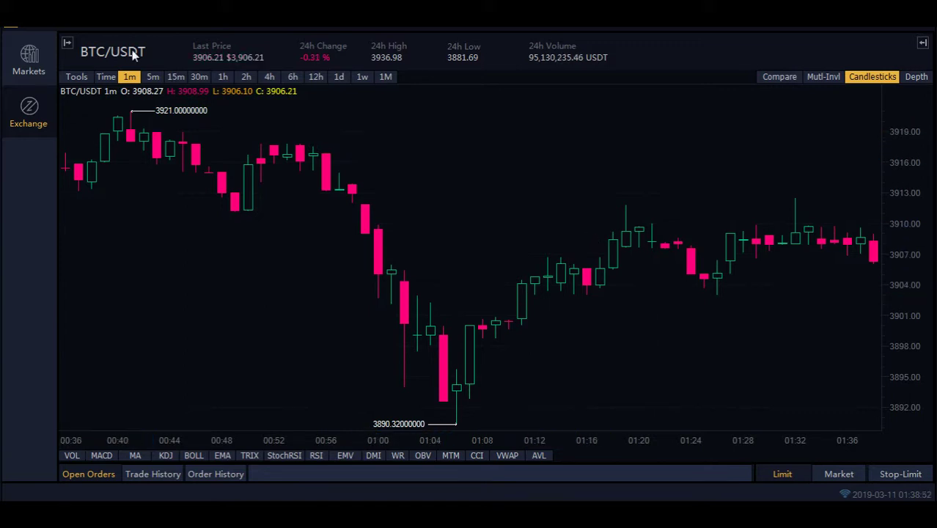
View the BTC/USDT chart on 5m, then on 15m with several days of candles back past the 8 March drop
{"action": "left_click", "coordinate": [153, 79]}
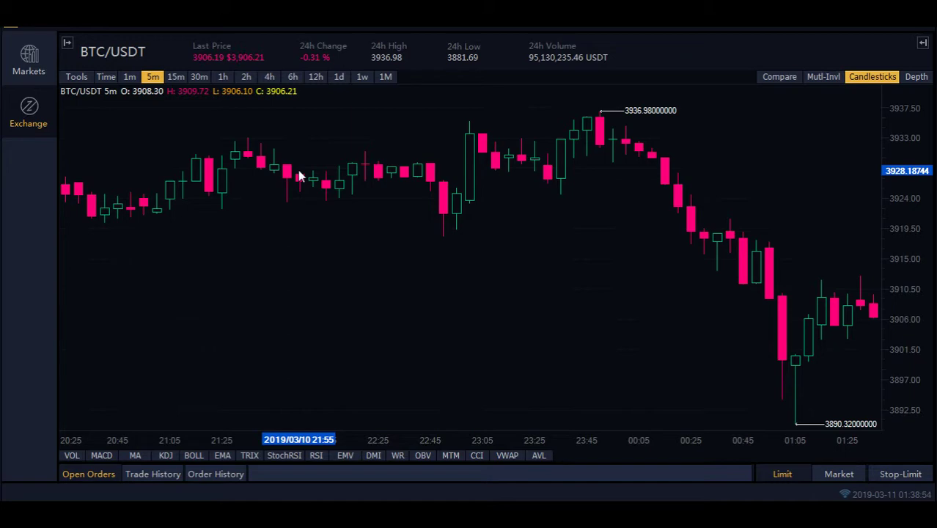
{"action": "left_click", "coordinate": [176, 77]}
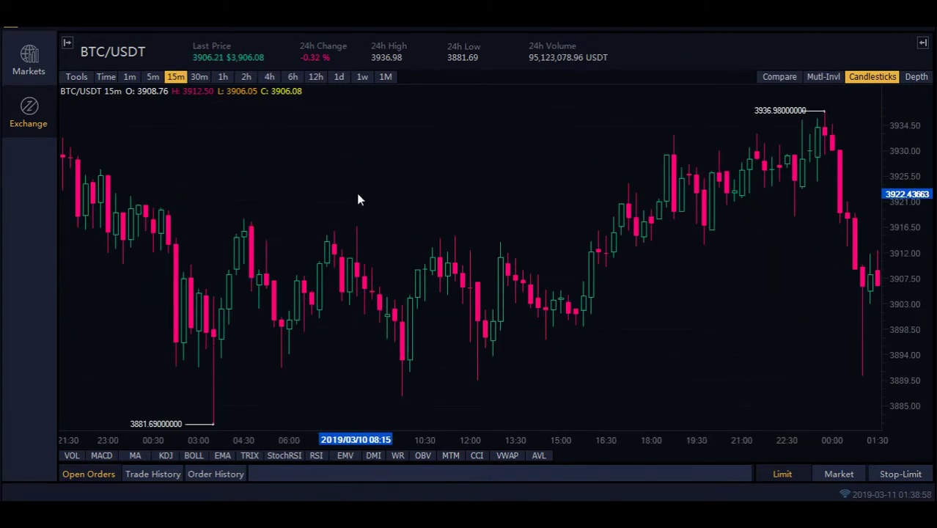
{"action": "scroll", "coordinate": [358, 199], "scroll_direction": "down", "scroll_amount": 2}
{"action": "scroll", "coordinate": [358, 198], "scroll_direction": "down", "scroll_amount": 3}
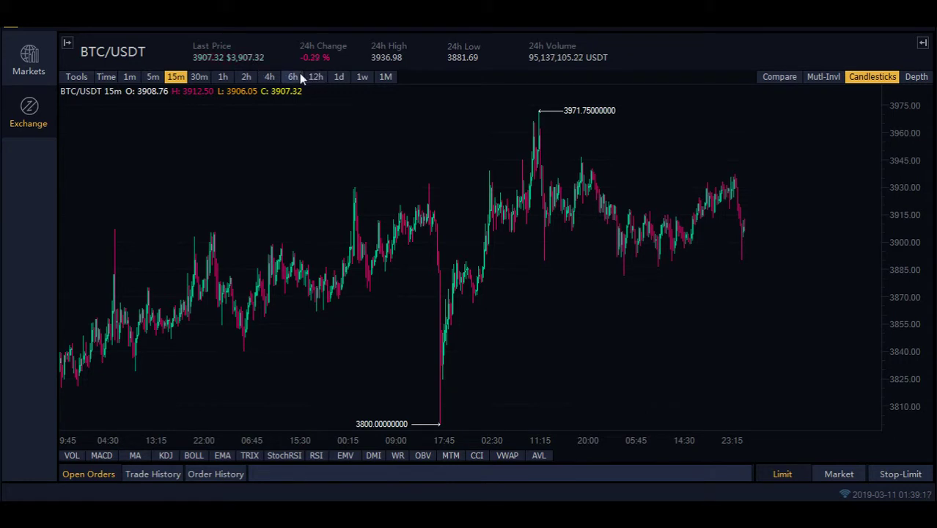
View the long-term BTC/USDT trend on the 1d interval, then return to 1m and examine the latest candles
{"action": "left_click", "coordinate": [338, 77]}
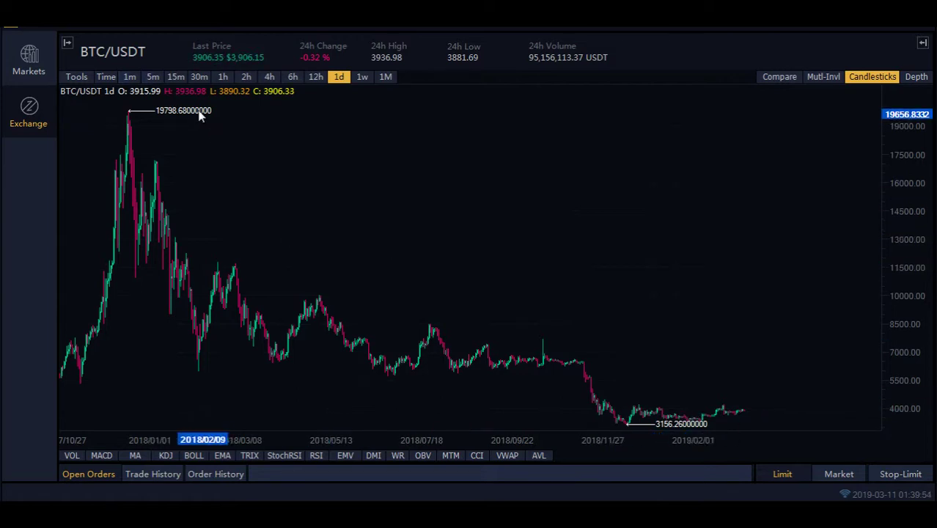
{"action": "left_click", "coordinate": [130, 76]}
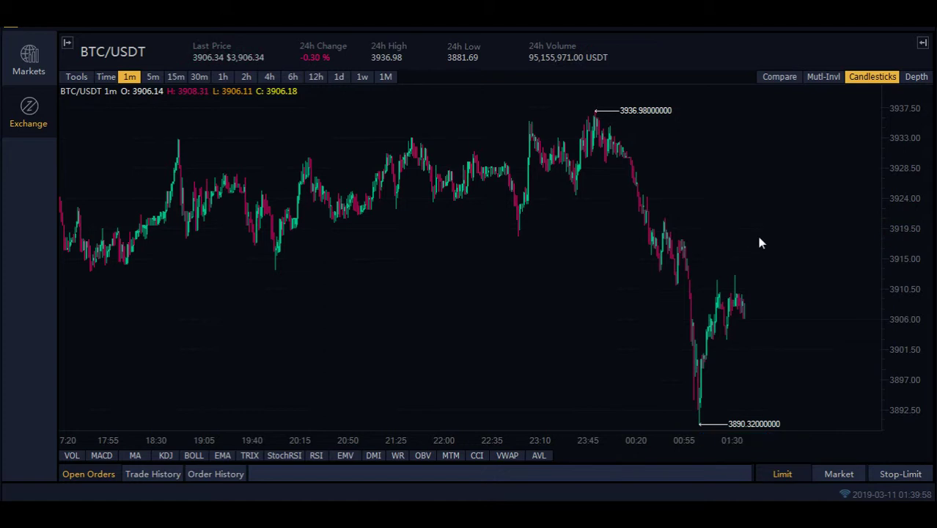
{"action": "scroll", "coordinate": [795, 298], "scroll_direction": "up", "scroll_amount": 3}
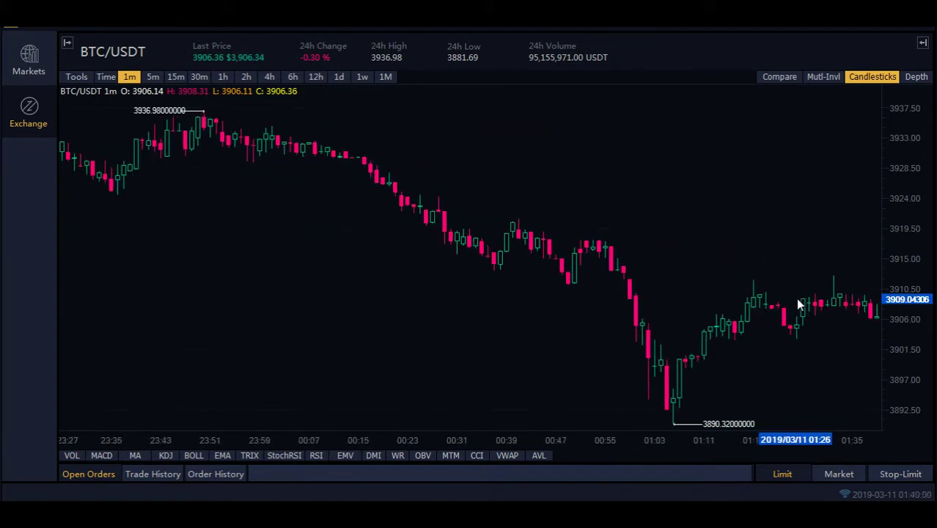
{"action": "scroll", "coordinate": [840, 317], "scroll_direction": "up", "scroll_amount": 2}
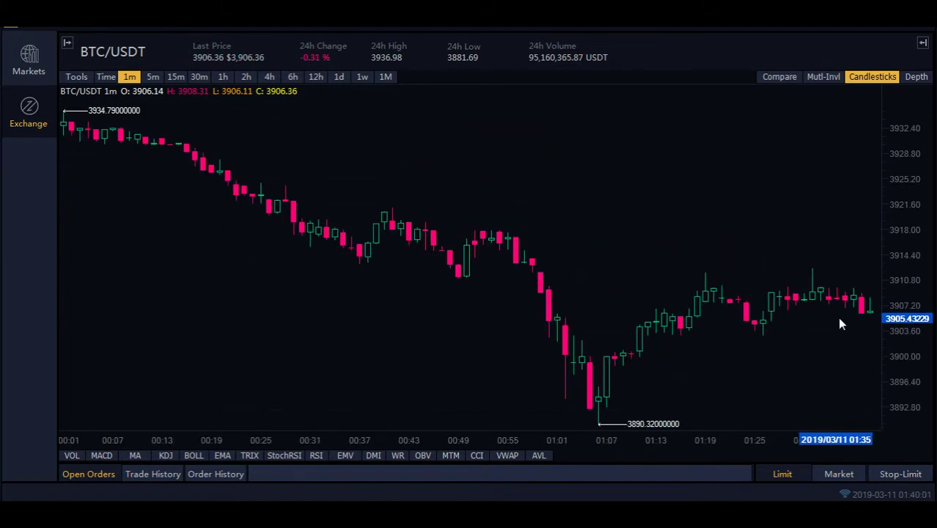
Review several days of price action on the 15m interval and switch the chart back to 1m
{"action": "left_click", "coordinate": [176, 77]}
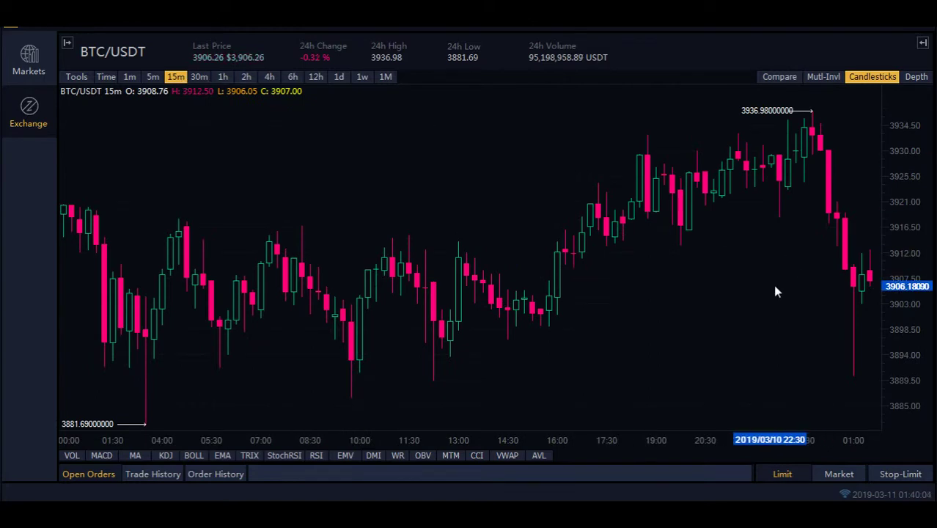
{"action": "scroll", "coordinate": [774, 288], "scroll_direction": "down", "scroll_amount": 3}
{"action": "scroll", "coordinate": [774, 289], "scroll_direction": "down", "scroll_amount": 2}
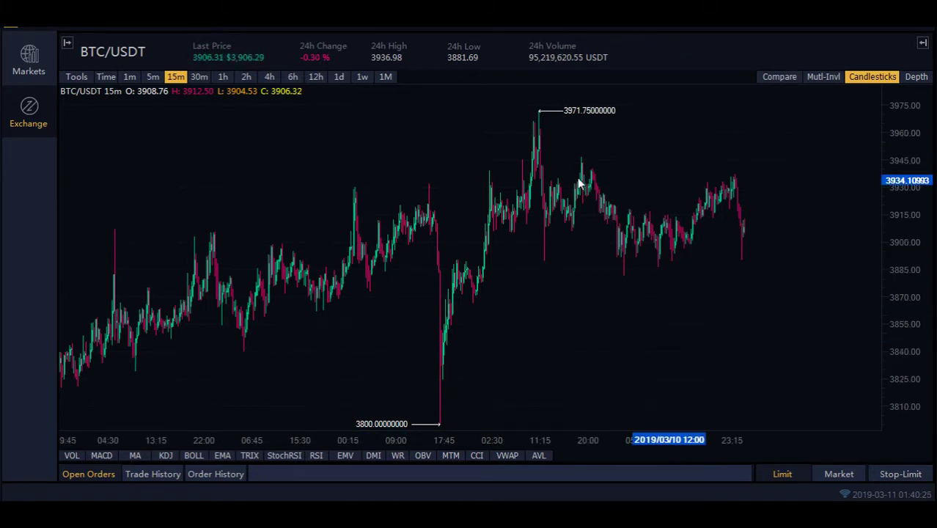
{"action": "left_click", "coordinate": [130, 78]}
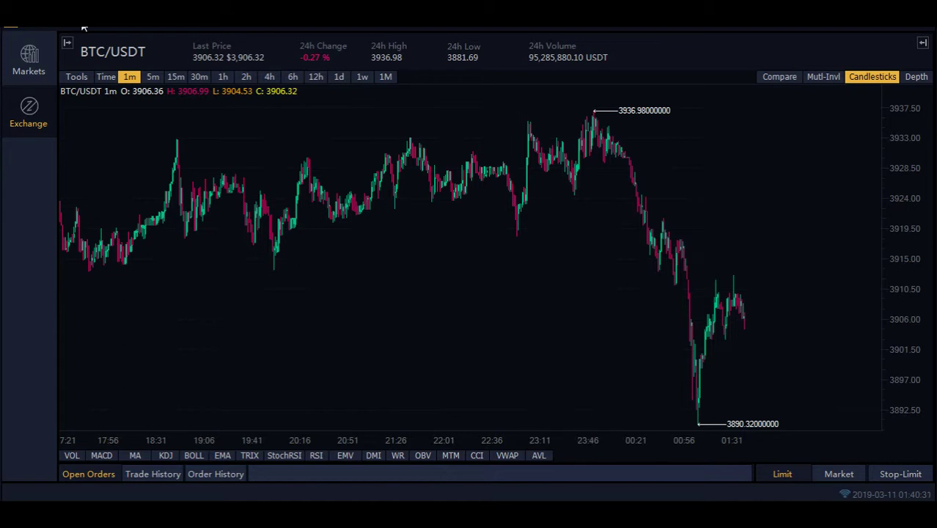
Move the chart up through the 15m and 30m intervals to 1h and examine the swings since late February
{"action": "left_click", "coordinate": [176, 78]}
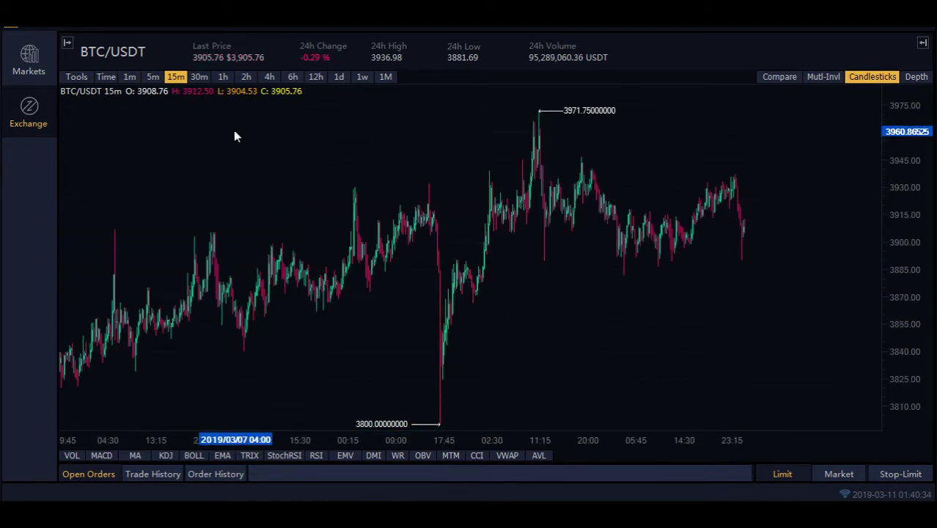
{"action": "left_click", "coordinate": [200, 77]}
{"action": "left_click", "coordinate": [222, 78]}
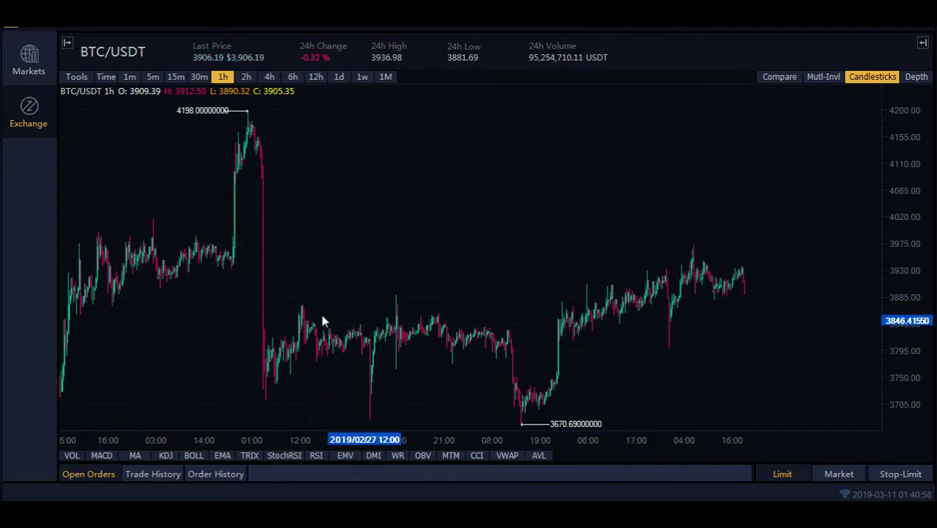
{"action": "scroll", "coordinate": [491, 352], "scroll_direction": "left", "scroll_amount": 5}
{"action": "left_click_drag", "start_coordinate": [494, 351], "coordinate": [230, 346]}
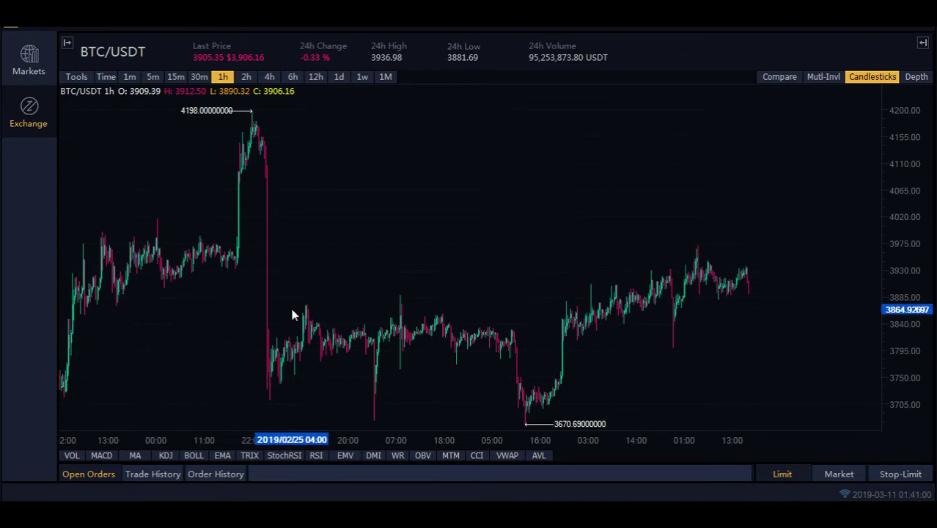
Step the BTC/USDT chart down from 1h through the 30m, 15m and 5m intervals to 1m
{"action": "left_click", "coordinate": [198, 77]}
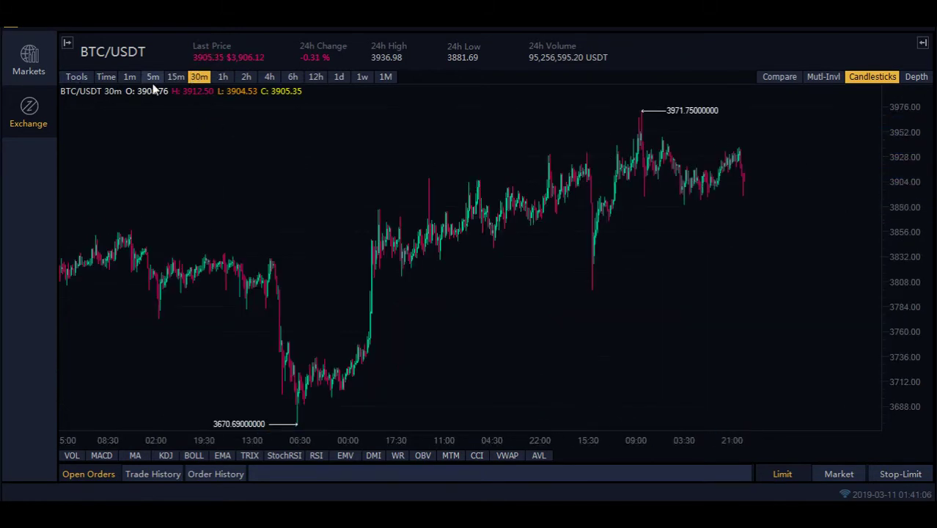
{"action": "left_click", "coordinate": [175, 77]}
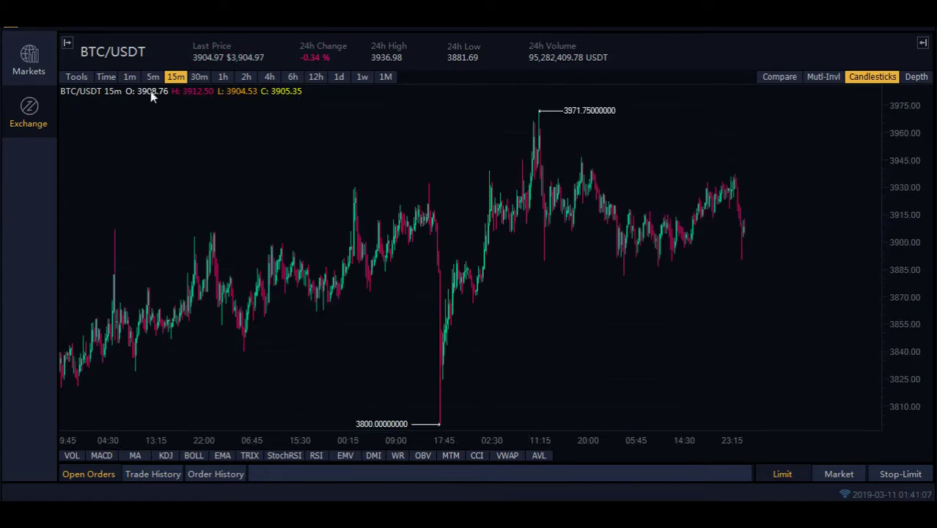
{"action": "left_click", "coordinate": [149, 78]}
{"action": "left_click", "coordinate": [129, 77]}
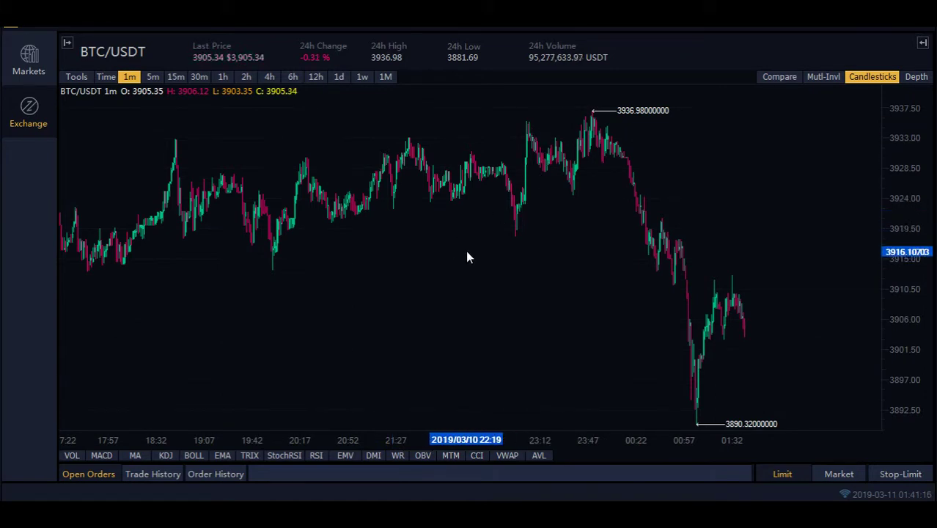
Examine the individual 1m BTC/USDT candles between about 00:10 and 01:41 up close
{"action": "scroll", "coordinate": [467, 257], "scroll_direction": "up", "scroll_amount": 3}
{"action": "scroll", "coordinate": [467, 257], "scroll_direction": "up", "scroll_amount": 3}
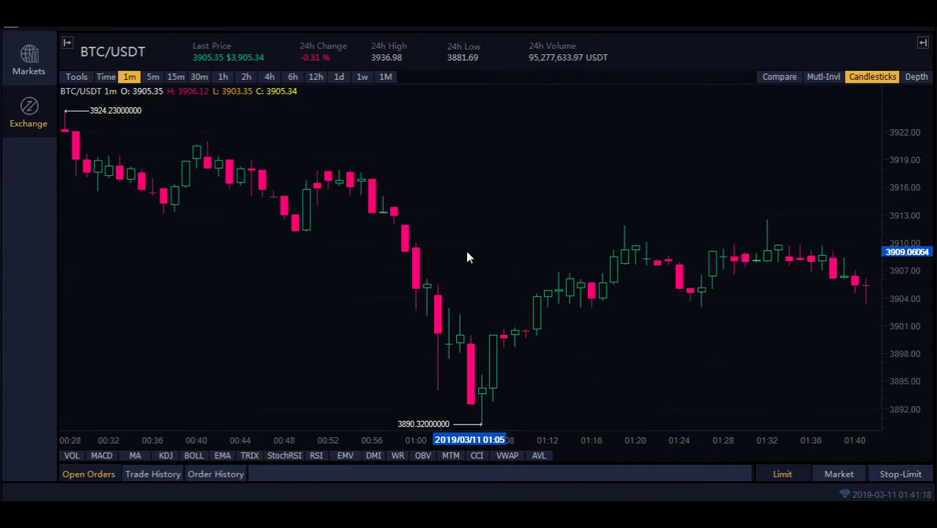
{"action": "scroll", "coordinate": [470, 221], "scroll_direction": "up", "scroll_amount": 2}
{"action": "scroll", "coordinate": [444, 286], "scroll_direction": "up", "scroll_amount": 3}
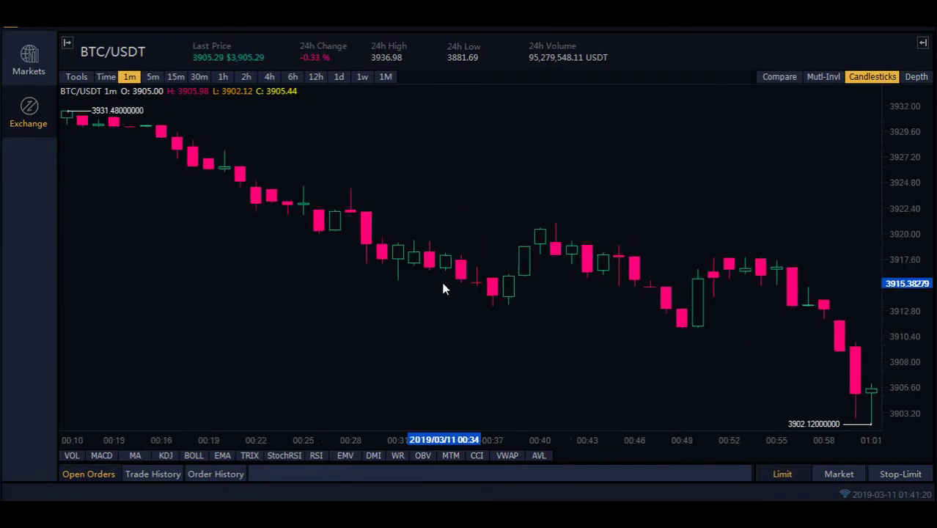
{"action": "scroll", "coordinate": [540, 310], "scroll_direction": "right", "scroll_amount": 10}
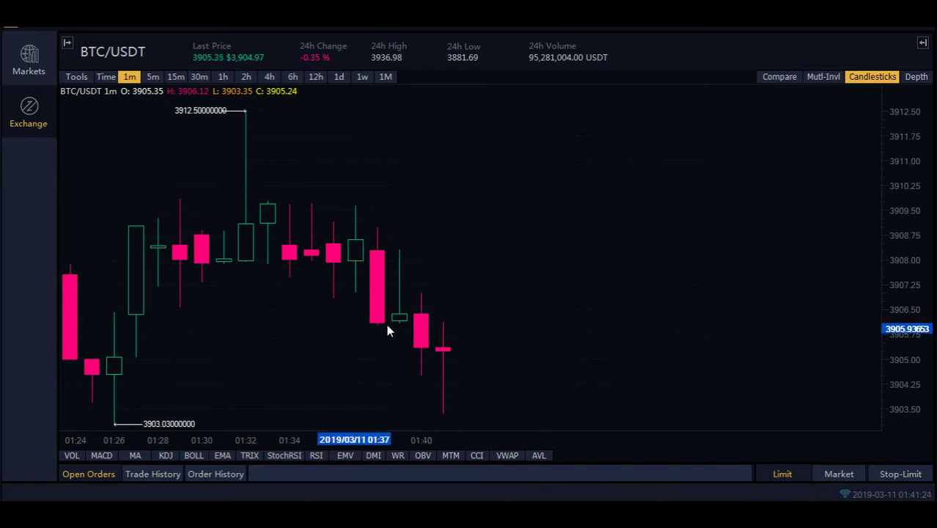
{"action": "scroll", "coordinate": [484, 355], "scroll_direction": "left", "scroll_amount": 10}
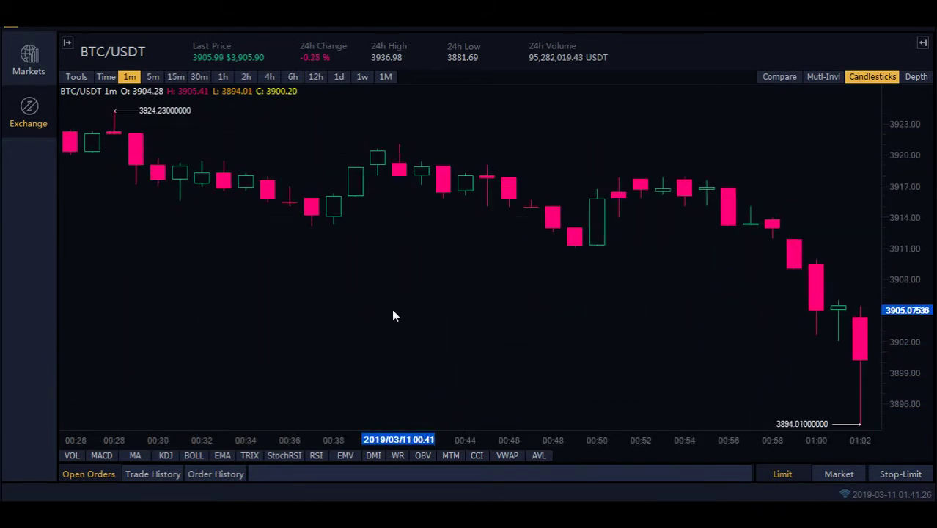
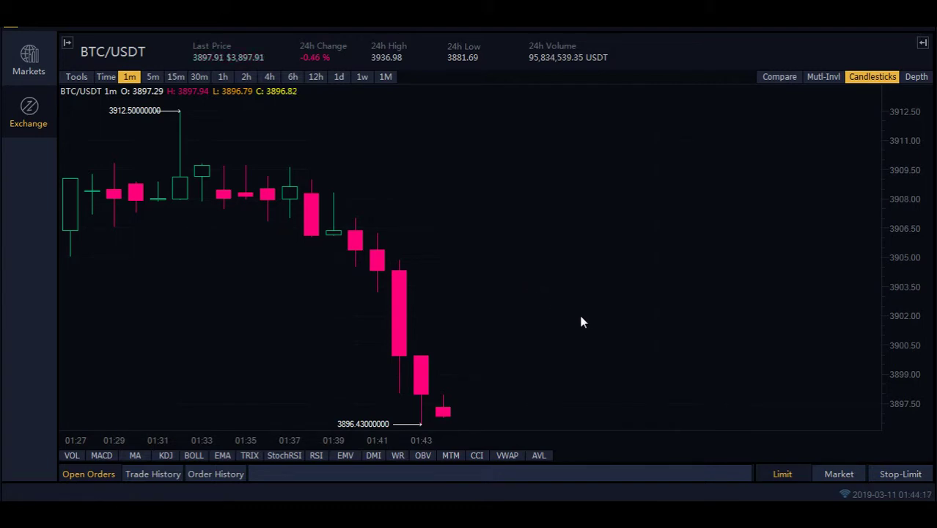
Compare the newest 1m candles around 01:44 and 01:45 with the price action since about 00:51
{"action": "scroll", "coordinate": [571, 321], "scroll_direction": "down", "scroll_amount": 5}
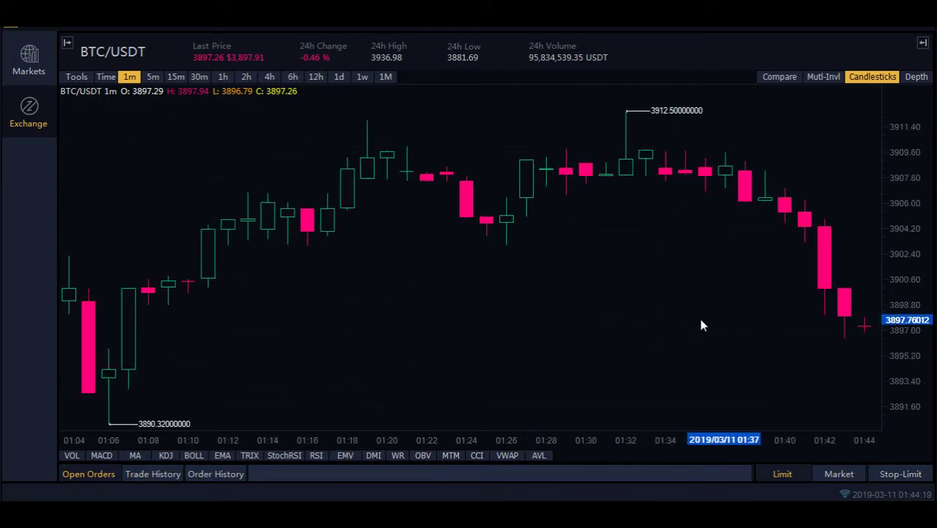
{"action": "scroll", "coordinate": [642, 323], "scroll_direction": "up", "scroll_amount": 5}
{"action": "scroll", "coordinate": [638, 325], "scroll_direction": "down", "scroll_amount": 5}
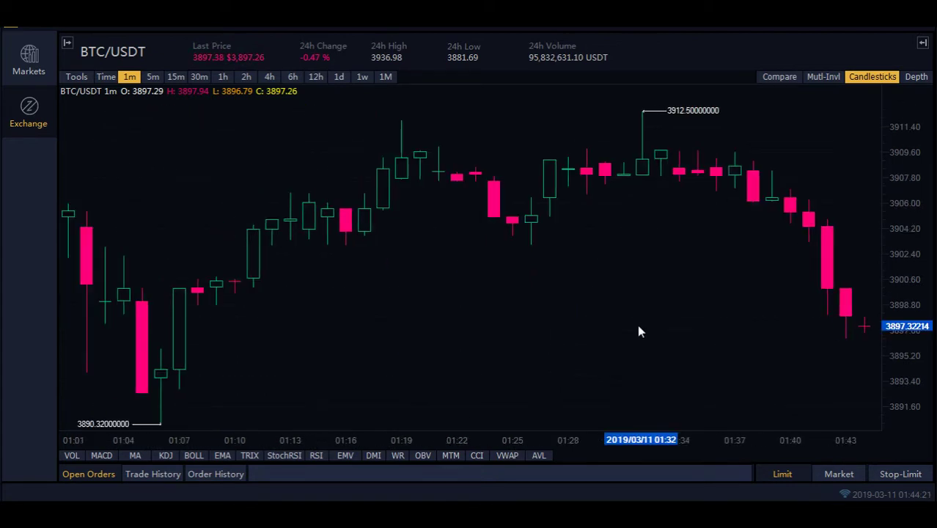
{"action": "scroll", "coordinate": [595, 320], "scroll_direction": "up", "scroll_amount": 5}
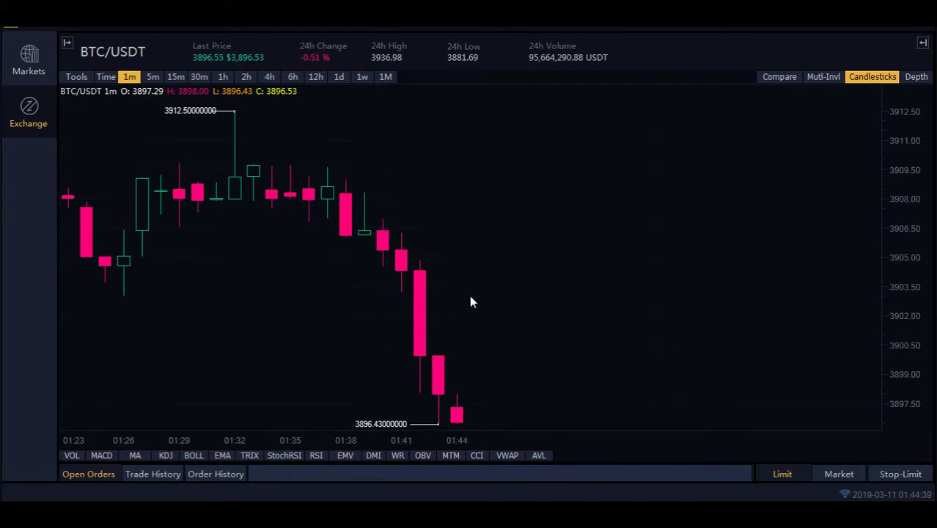
{"action": "scroll", "coordinate": [533, 321], "scroll_direction": "down", "scroll_amount": 5}
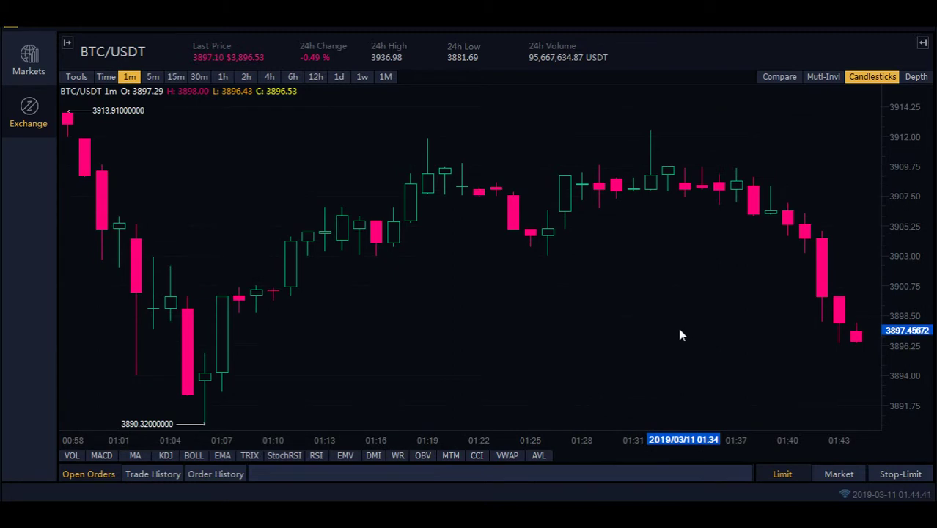
{"action": "scroll", "coordinate": [680, 327], "scroll_direction": "up", "scroll_amount": 4}
{"action": "scroll", "coordinate": [633, 339], "scroll_direction": "left", "scroll_amount": 3}
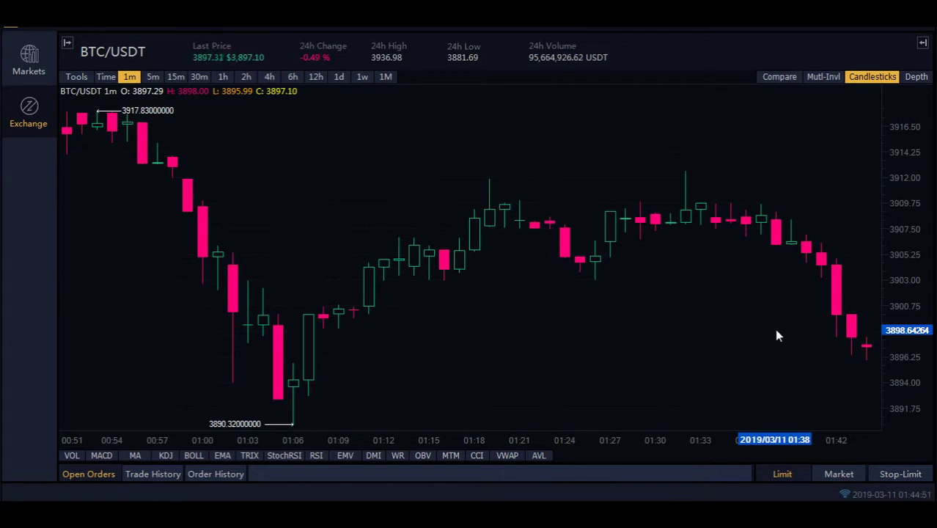
{"action": "scroll", "coordinate": [775, 330], "scroll_direction": "up", "scroll_amount": 3}
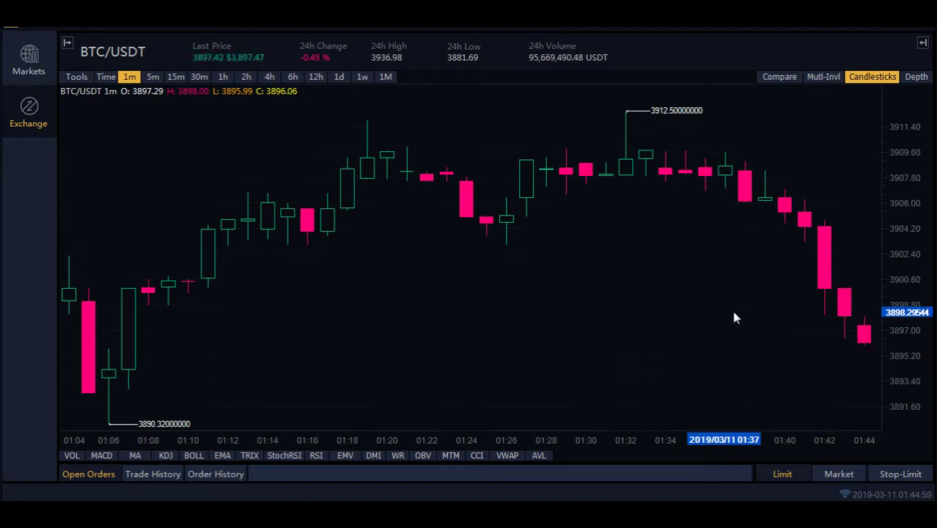
{"action": "scroll", "coordinate": [803, 355], "scroll_direction": "up", "scroll_amount": 1}
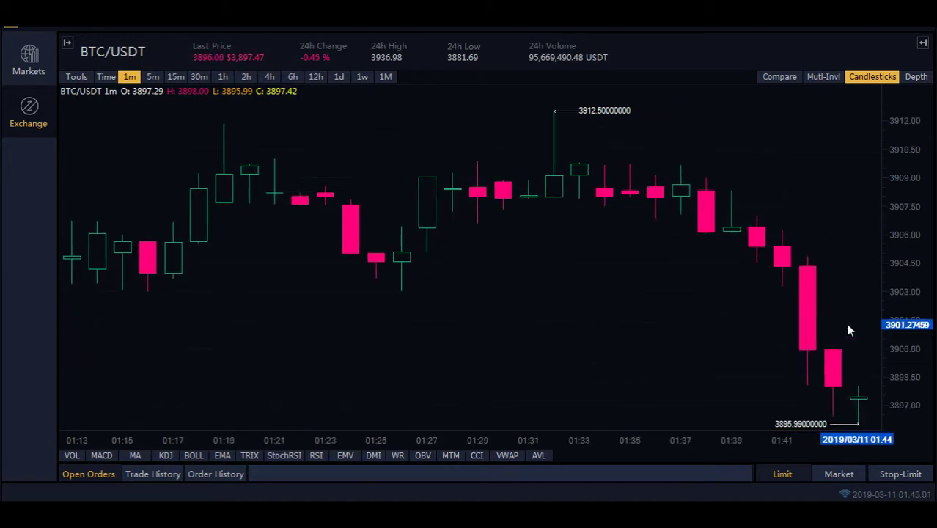
{"action": "scroll", "coordinate": [844, 319], "scroll_direction": "up", "scroll_amount": 1}
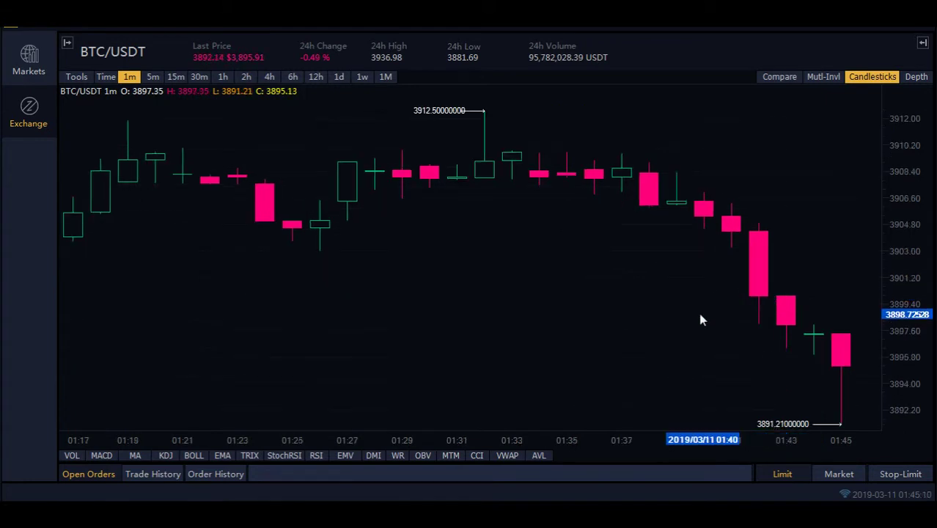
{"action": "left_click_drag", "start_coordinate": [701, 318], "coordinate": [588, 324]}
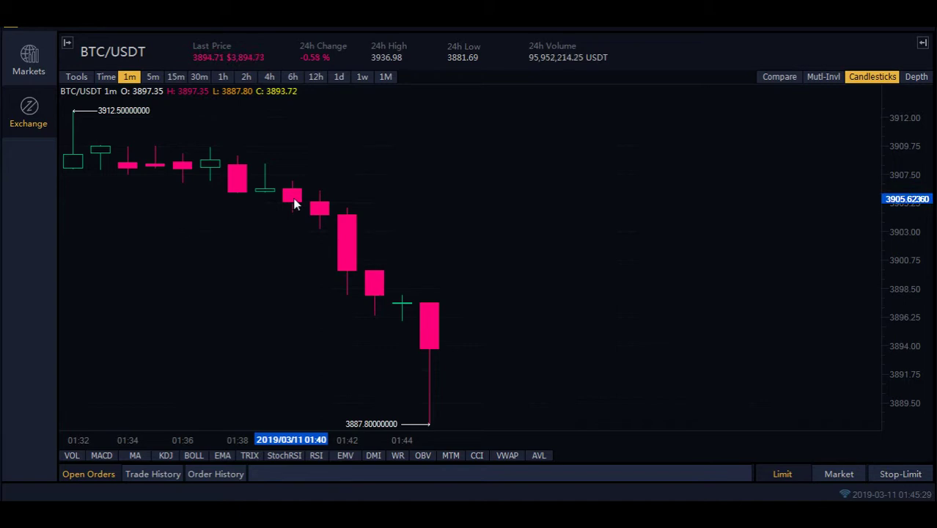
Check the BTC/USDT chart on the 6h interval and return through 1h to the latest 1m candles
{"action": "left_click", "coordinate": [290, 76]}
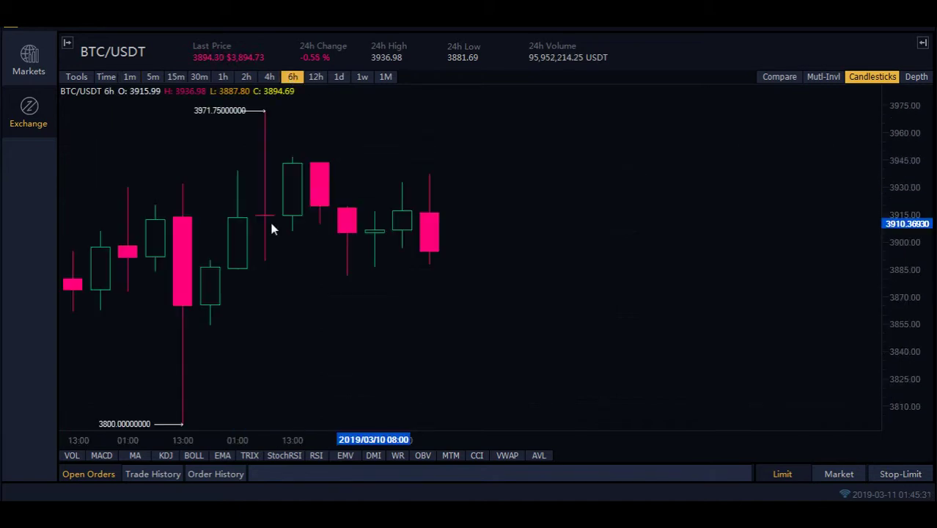
{"action": "left_click", "coordinate": [222, 76]}
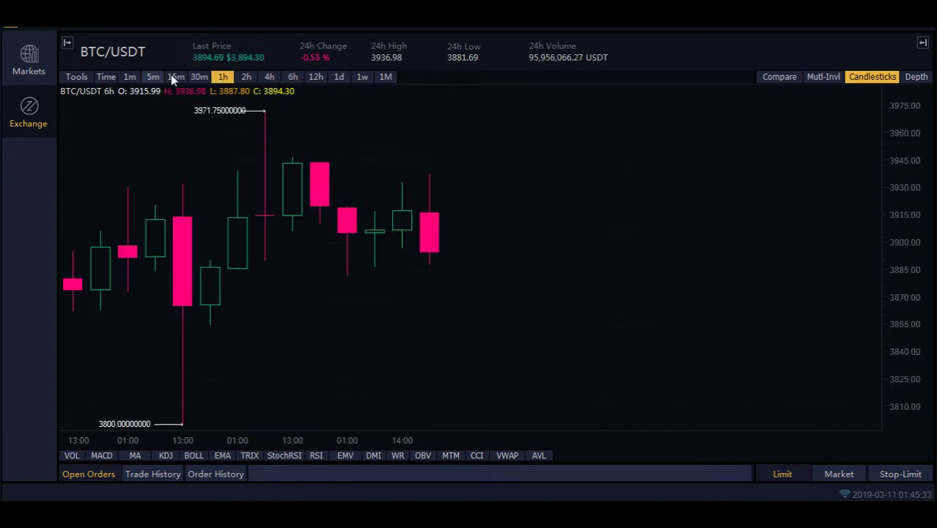
{"action": "left_click", "coordinate": [128, 76]}
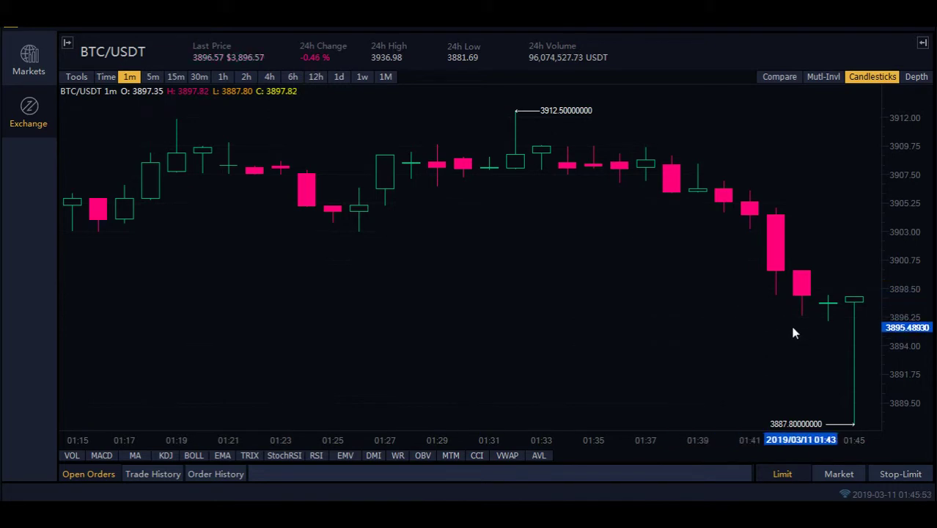
{"action": "scroll", "coordinate": [777, 330], "scroll_direction": "right", "scroll_amount": 3}
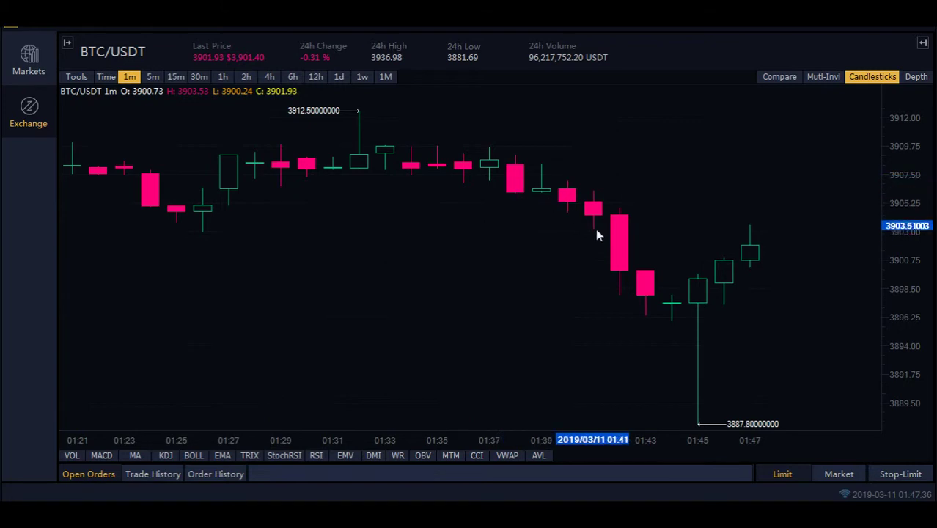
Review the earlier 1m candles from 01:08 to 01:41 and return to the most recent ones
{"action": "left_click_drag", "start_coordinate": [331, 276], "coordinate": [484, 396]}
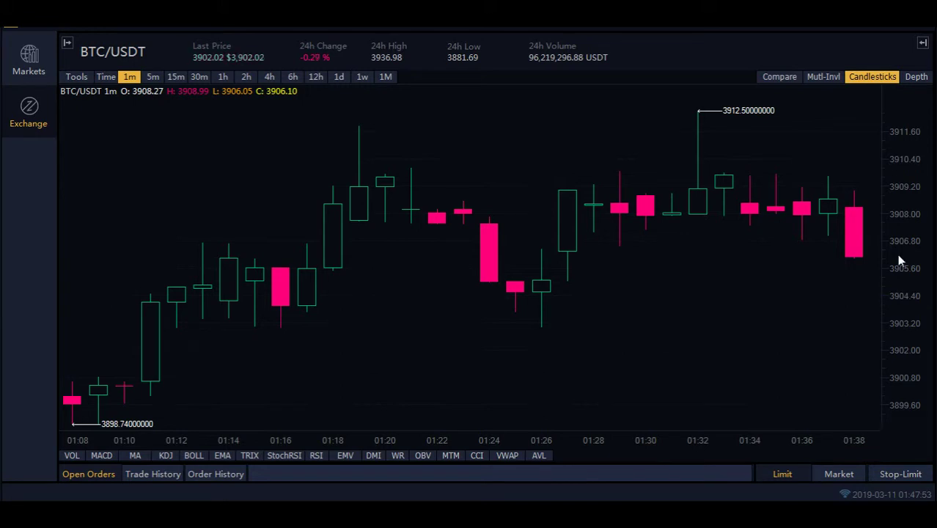
{"action": "left_click_drag", "start_coordinate": [797, 305], "coordinate": [783, 309]}
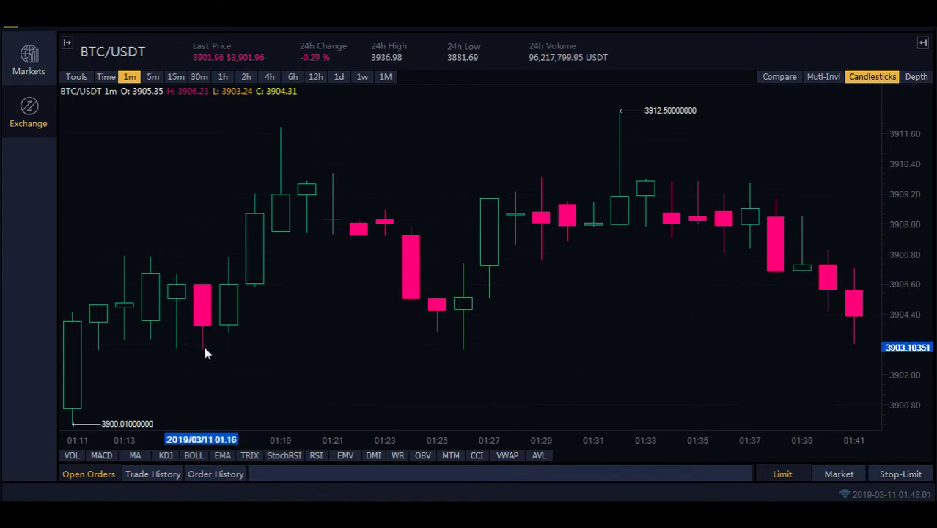
{"action": "left_click_drag", "start_coordinate": [830, 324], "coordinate": [779, 329]}
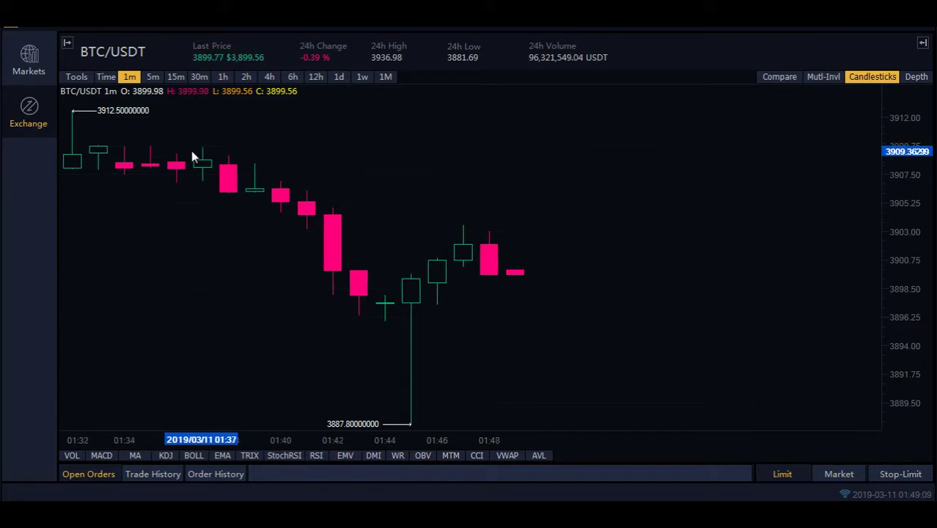
Widen the visible 1m history in stages to examine the price decline since the previous evening
{"action": "scroll", "coordinate": [592, 316], "scroll_direction": "down", "scroll_amount": 5}
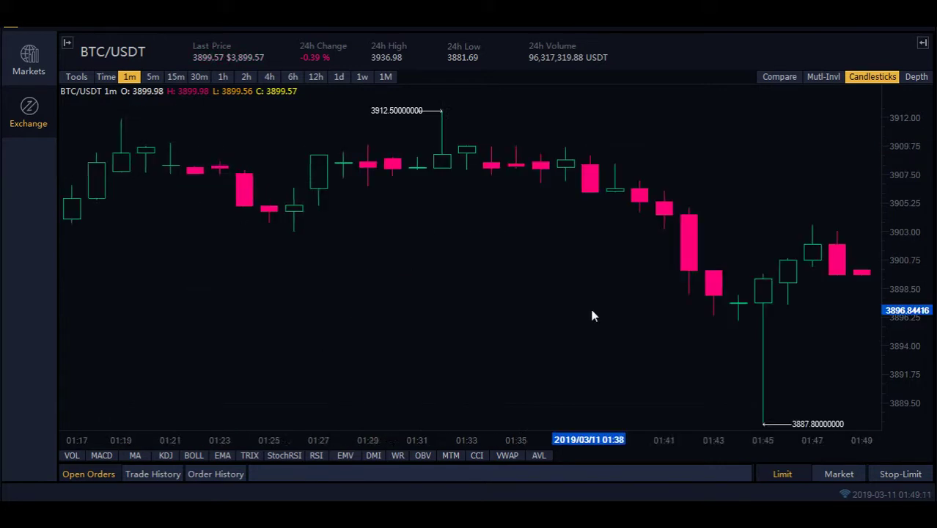
{"action": "scroll", "coordinate": [579, 319], "scroll_direction": "down", "scroll_amount": 1}
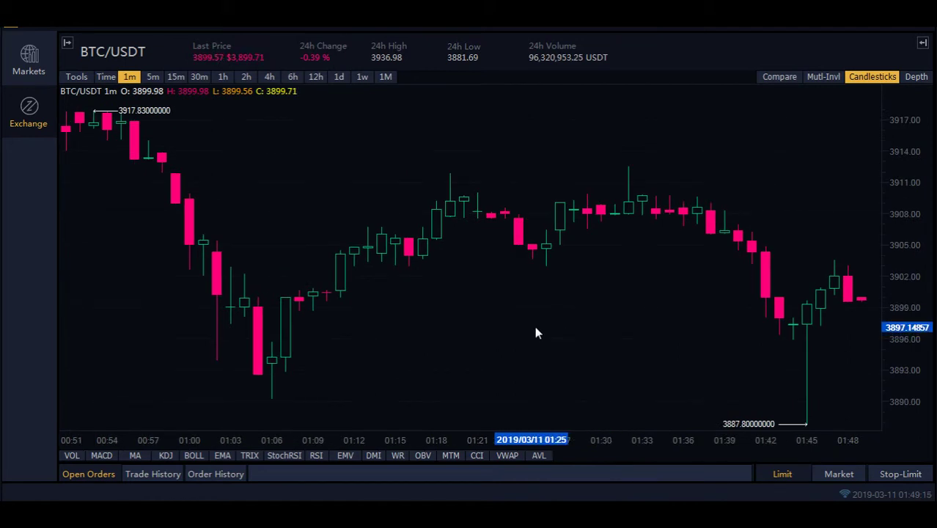
{"action": "scroll", "coordinate": [417, 318], "scroll_direction": "down", "scroll_amount": 1}
{"action": "scroll", "coordinate": [416, 322], "scroll_direction": "down", "scroll_amount": 1}
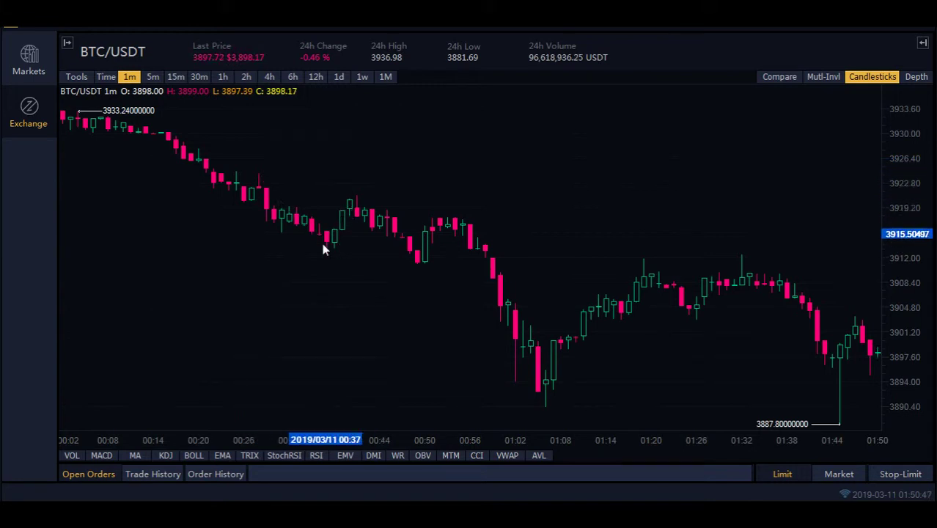
{"action": "scroll", "coordinate": [226, 258], "scroll_direction": "down", "scroll_amount": 5}
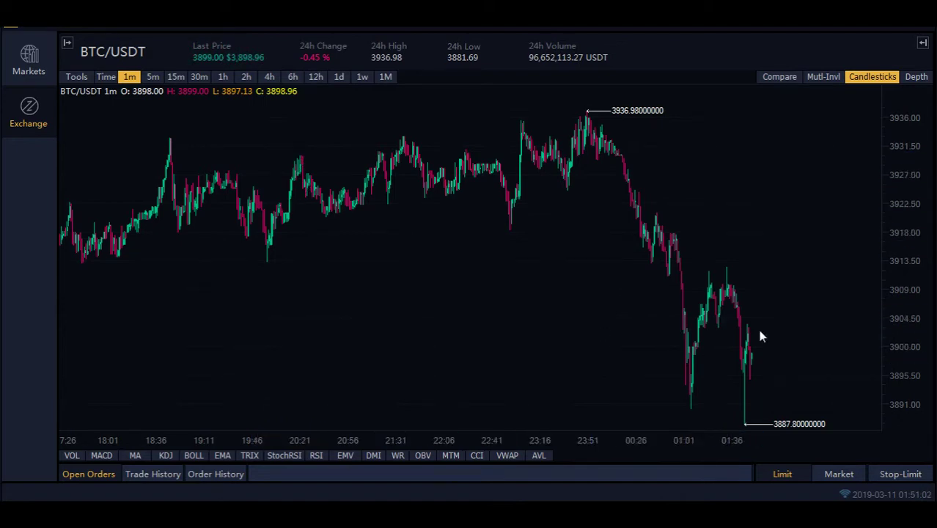
Compare the multi-hour 1m price history with a close-up of the candles since about 01:08
{"action": "scroll", "coordinate": [777, 321], "scroll_direction": "up", "scroll_amount": 5}
{"action": "scroll", "coordinate": [777, 320], "scroll_direction": "up", "scroll_amount": 4}
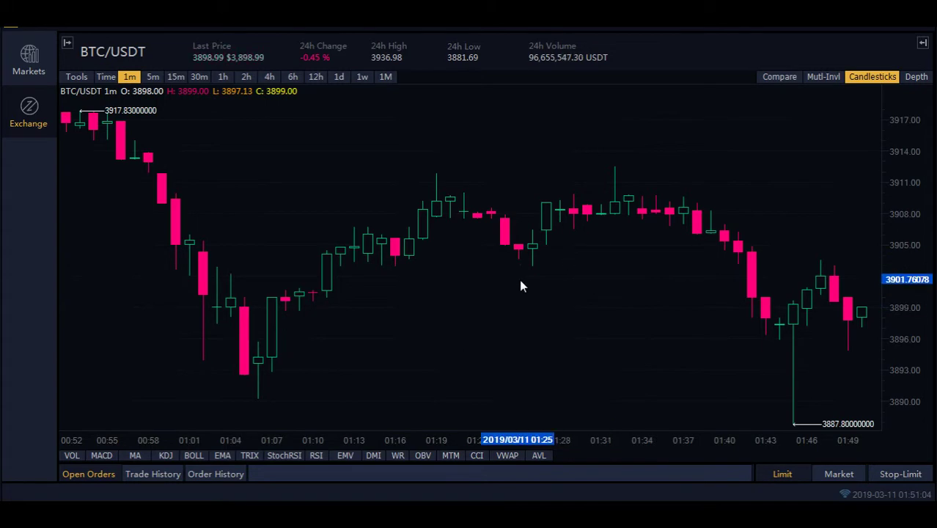
{"action": "scroll", "coordinate": [554, 314], "scroll_direction": "down", "scroll_amount": 6}
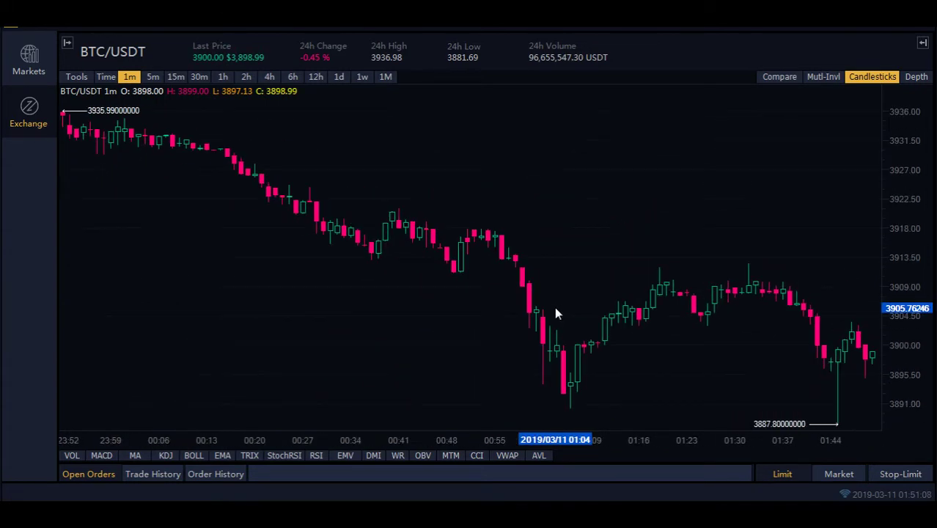
{"action": "scroll", "coordinate": [558, 312], "scroll_direction": "down", "scroll_amount": 2}
{"action": "scroll", "coordinate": [557, 312], "scroll_direction": "up", "scroll_amount": 5}
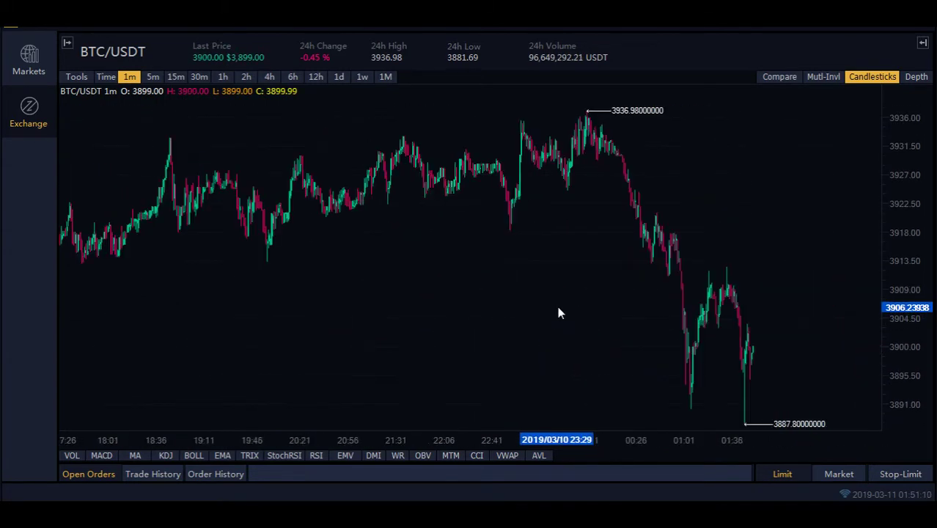
{"action": "scroll", "coordinate": [558, 313], "scroll_direction": "up", "scroll_amount": 3}
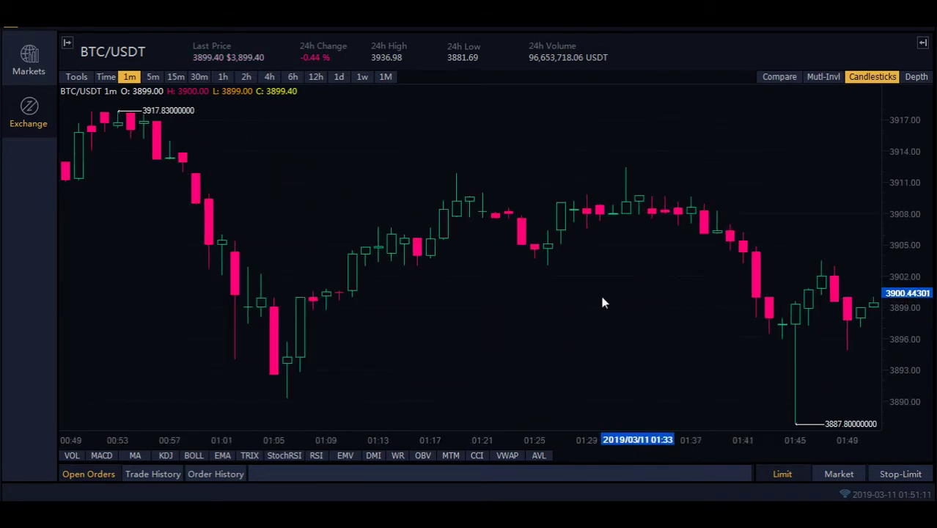
{"action": "scroll", "coordinate": [674, 323], "scroll_direction": "up", "scroll_amount": 1}
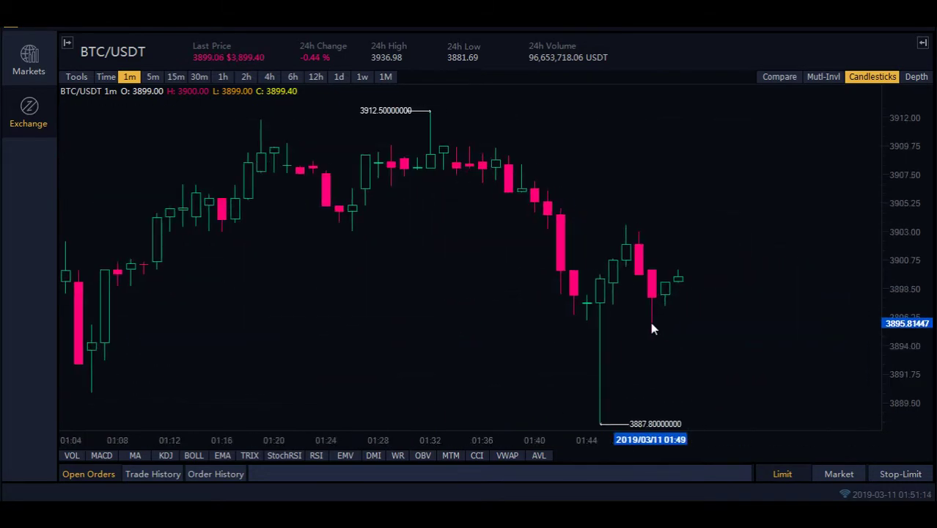
{"action": "scroll", "coordinate": [678, 322], "scroll_direction": "up", "scroll_amount": 1}
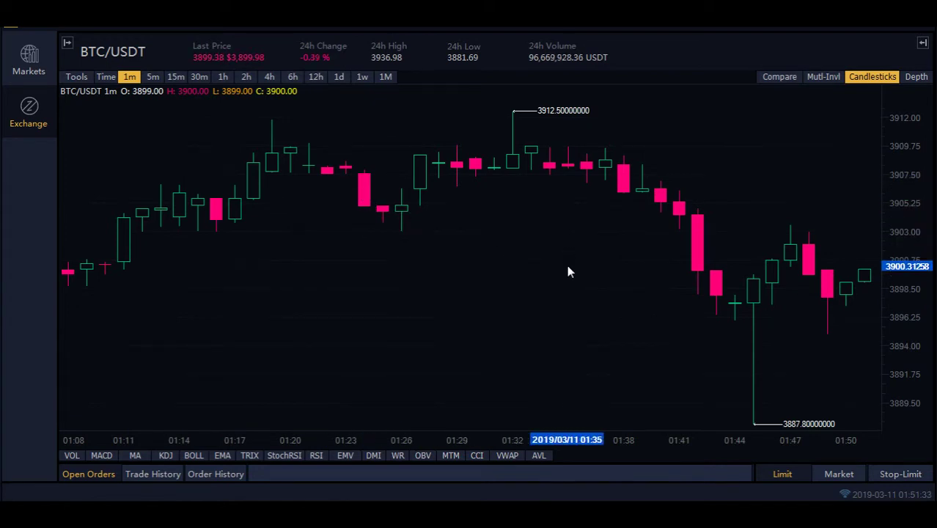
Extend the 1m chart's visible history back to about 21:00 and examine the decline up to the latest candles
{"action": "scroll", "coordinate": [568, 271], "scroll_direction": "down", "scroll_amount": 1}
{"action": "scroll", "coordinate": [568, 266], "scroll_direction": "down", "scroll_amount": 4}
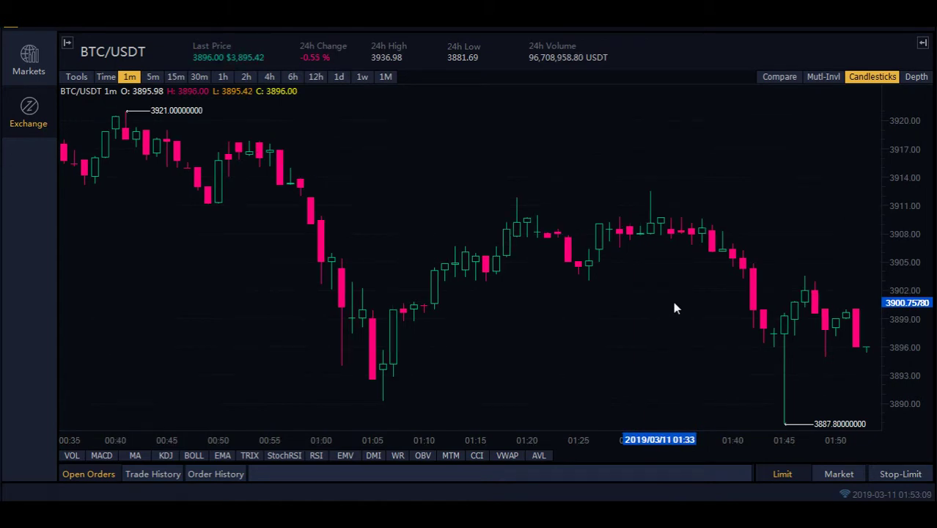
{"action": "scroll", "coordinate": [675, 307], "scroll_direction": "down", "scroll_amount": 2}
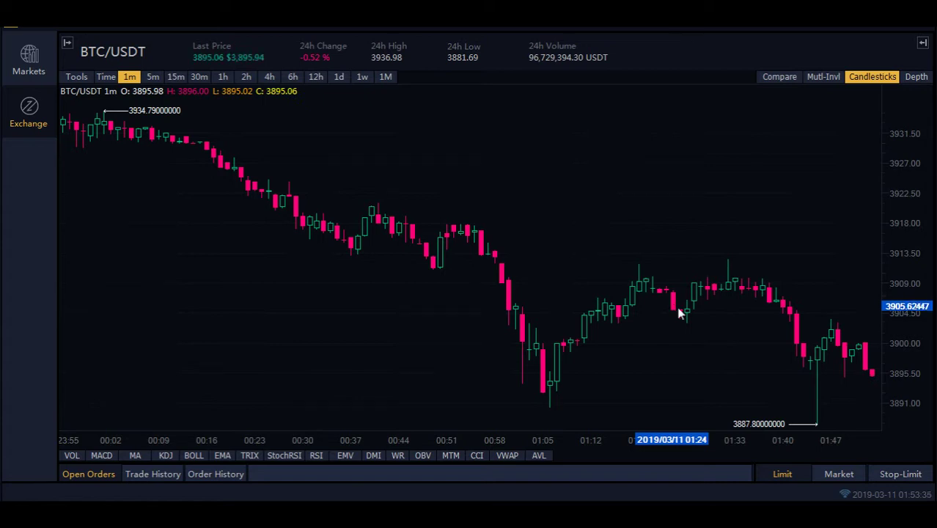
{"action": "left_click_drag", "start_coordinate": [803, 211], "coordinate": [759, 213]}
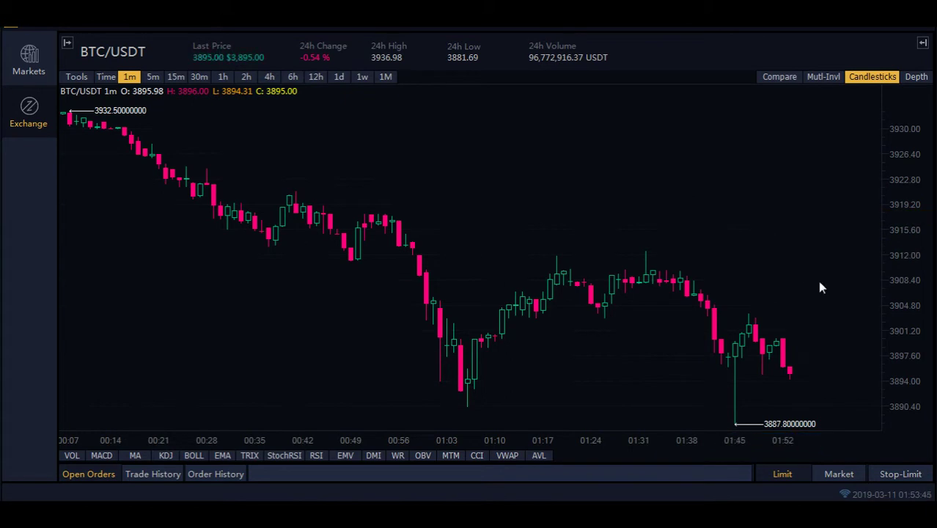
{"action": "scroll", "coordinate": [783, 235], "scroll_direction": "down", "scroll_amount": 5}
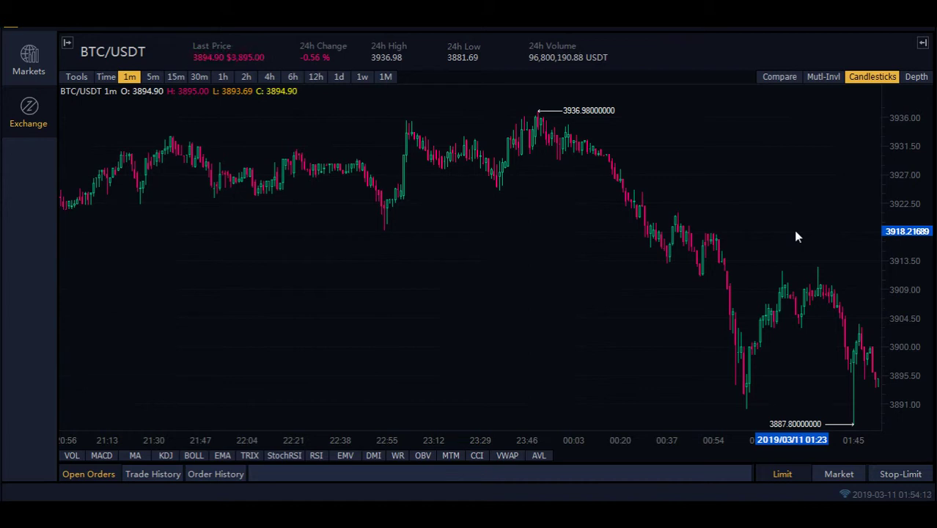
Examine the 1m price decline beside empty space for upcoming candles, and compare it with a close-up from about 01:01 onward
{"action": "left_click_drag", "start_coordinate": [793, 228], "coordinate": [543, 226]}
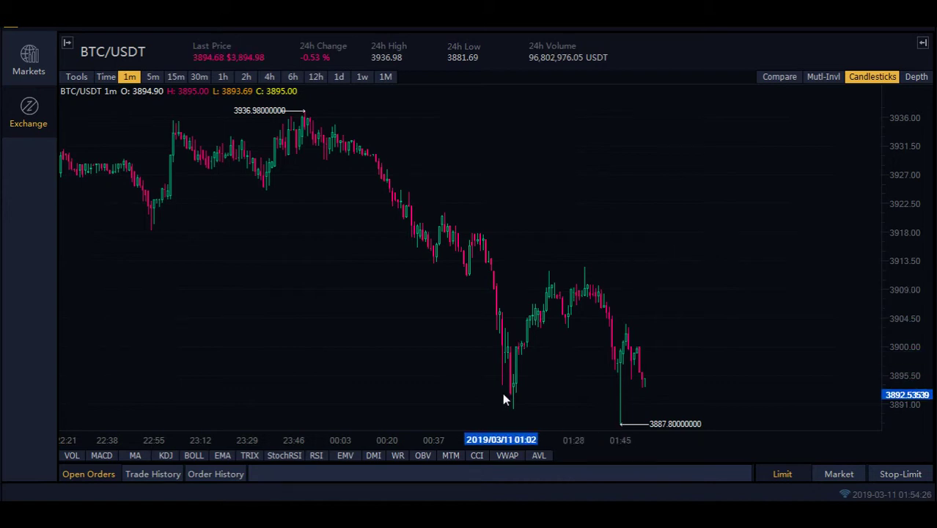
{"action": "scroll", "coordinate": [720, 328], "scroll_direction": "up", "scroll_amount": 5}
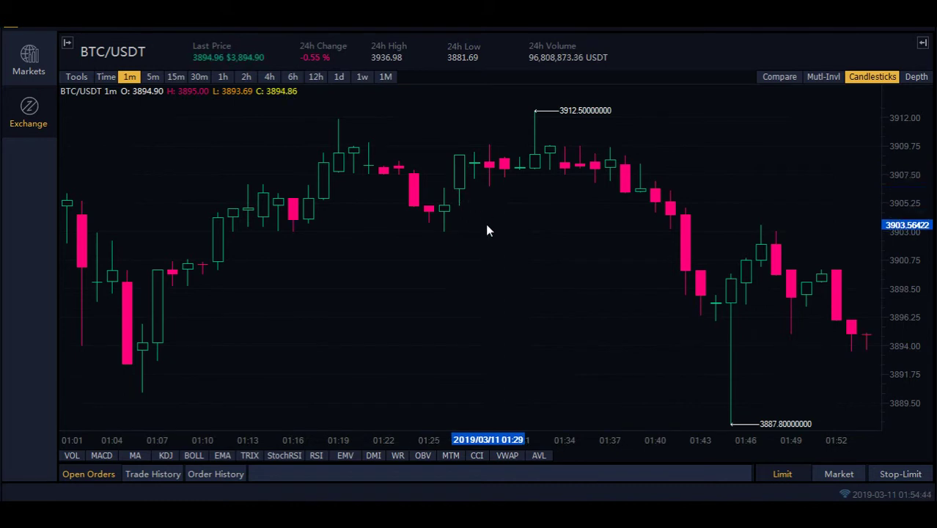
{"action": "scroll", "coordinate": [546, 246], "scroll_direction": "down", "scroll_amount": 1}
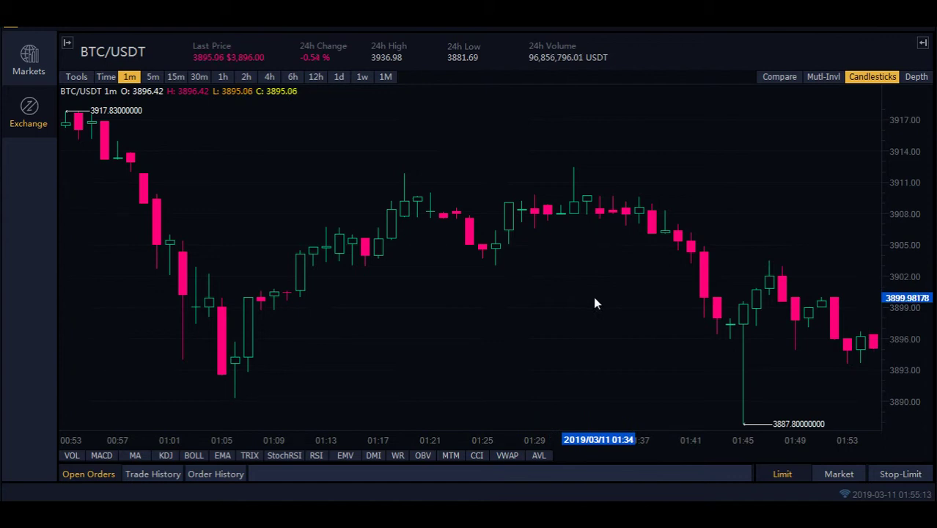
Widen the visible 1m history in stages back to about 17:26 to examine the moves before the decline
{"action": "scroll", "coordinate": [595, 303], "scroll_direction": "down", "scroll_amount": 4}
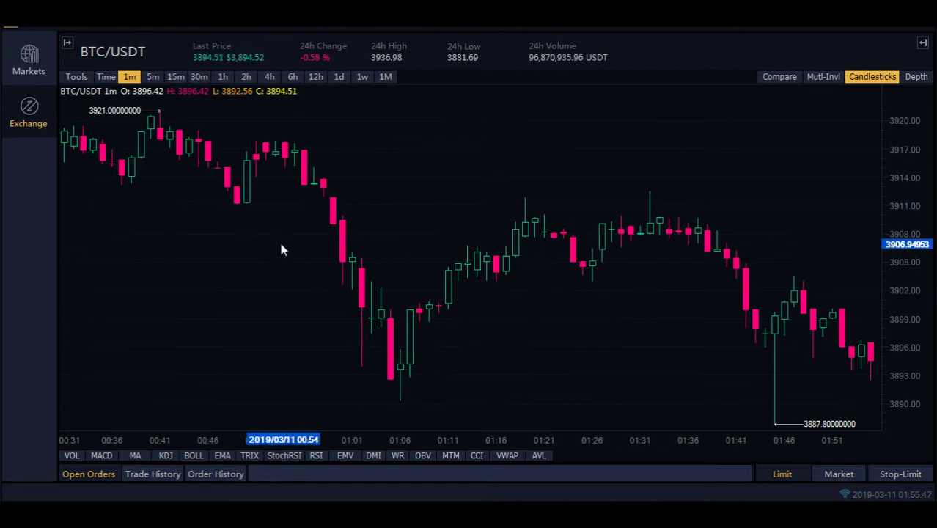
{"action": "scroll", "coordinate": [630, 199], "scroll_direction": "down", "scroll_amount": 2}
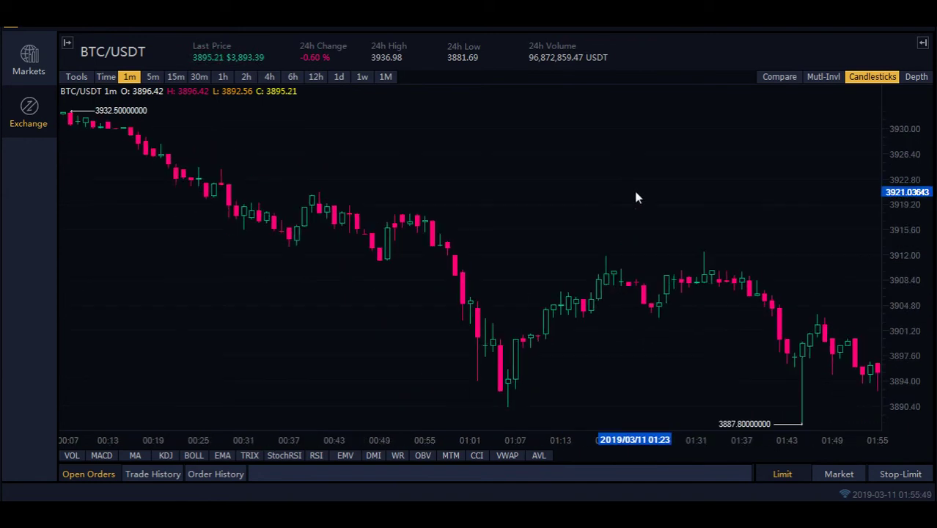
{"action": "scroll", "coordinate": [635, 196], "scroll_direction": "down", "scroll_amount": 2}
{"action": "scroll", "coordinate": [636, 196], "scroll_direction": "down", "scroll_amount": 4}
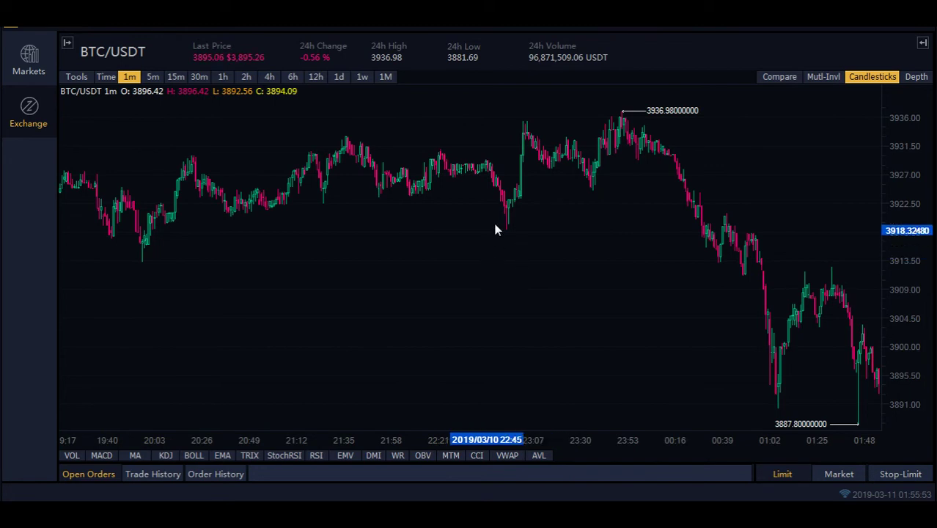
{"action": "scroll", "coordinate": [638, 275], "scroll_direction": "down", "scroll_amount": 2}
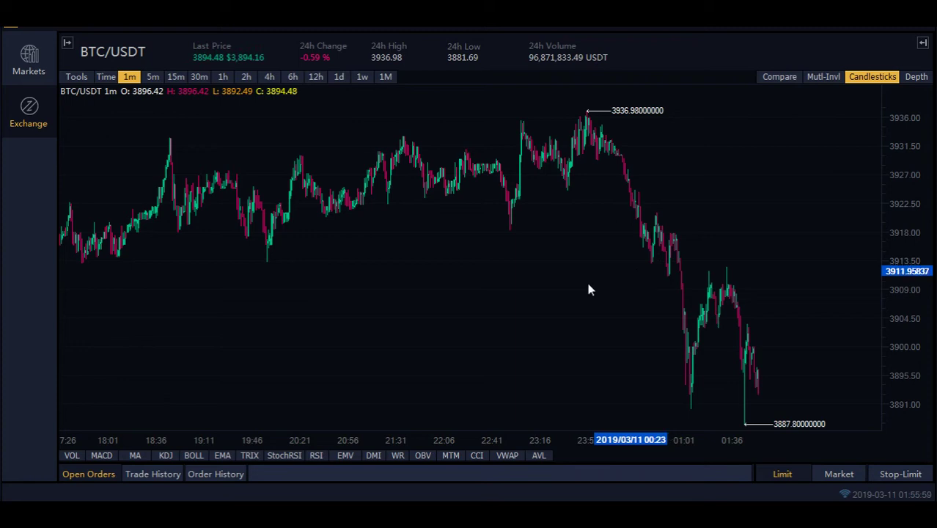
Compare the 1m decline at several time spans, from a close-up since about 23:44 to a wider view since about 21:58
{"action": "scroll", "coordinate": [551, 285], "scroll_direction": "up", "scroll_amount": 1}
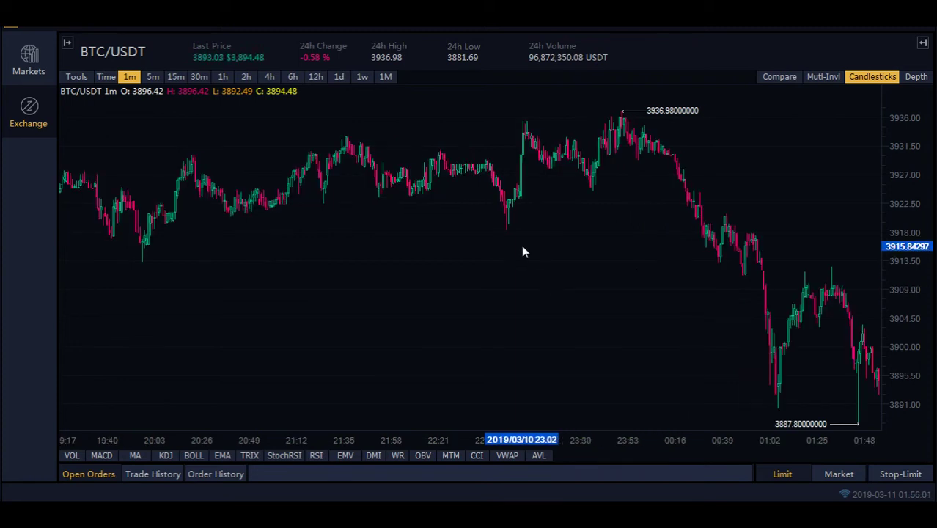
{"action": "left_click_drag", "start_coordinate": [522, 251], "coordinate": [551, 254]}
{"action": "scroll", "coordinate": [546, 258], "scroll_direction": "up", "scroll_amount": 1}
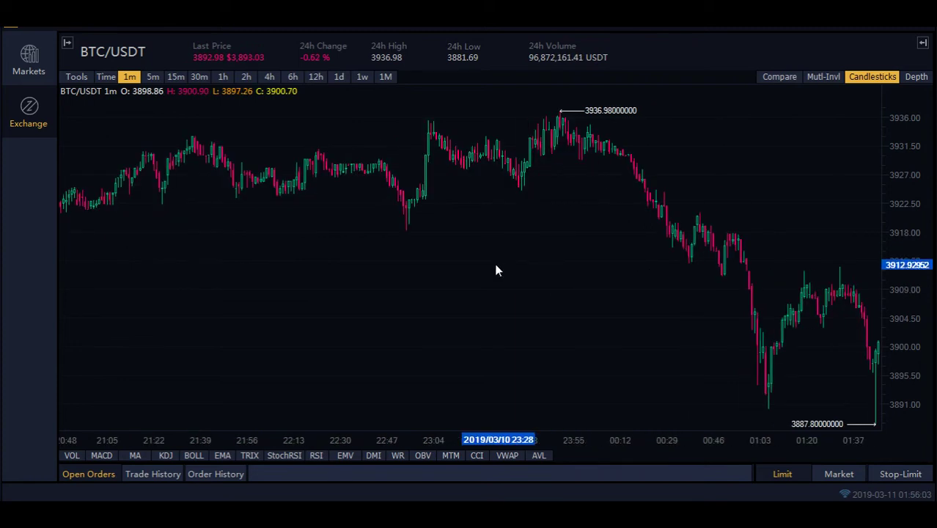
{"action": "left_click_drag", "start_coordinate": [476, 272], "coordinate": [435, 274]}
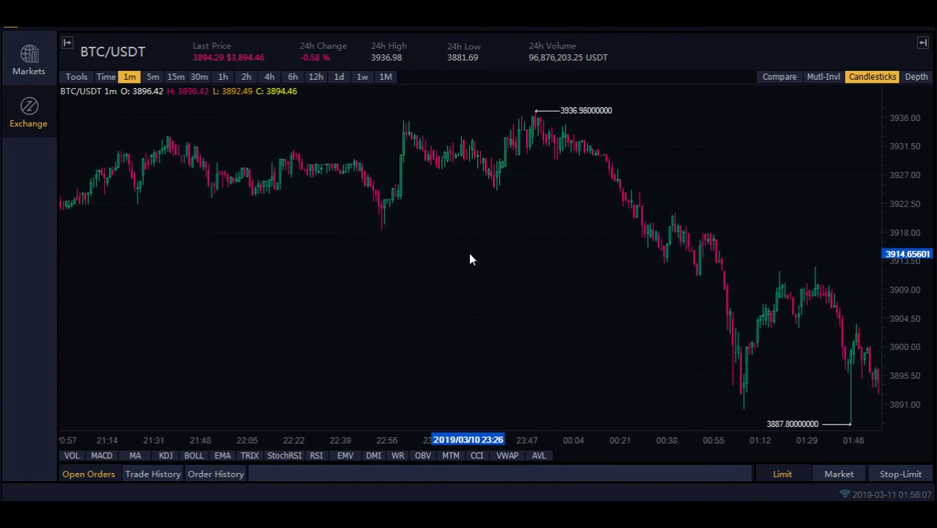
{"action": "scroll", "coordinate": [468, 260], "scroll_direction": "up", "scroll_amount": 3}
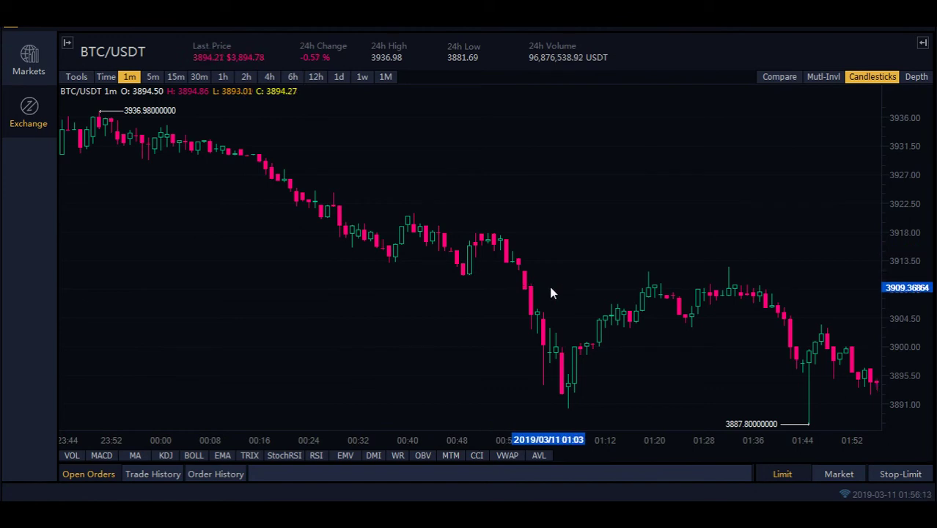
{"action": "scroll", "coordinate": [573, 286], "scroll_direction": "down", "scroll_amount": 3}
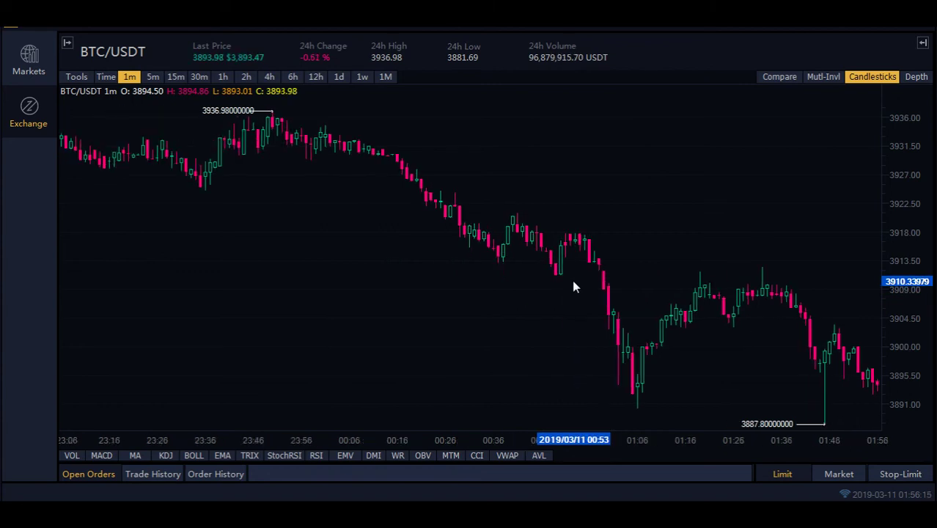
{"action": "scroll", "coordinate": [574, 287], "scroll_direction": "down", "scroll_amount": 1}
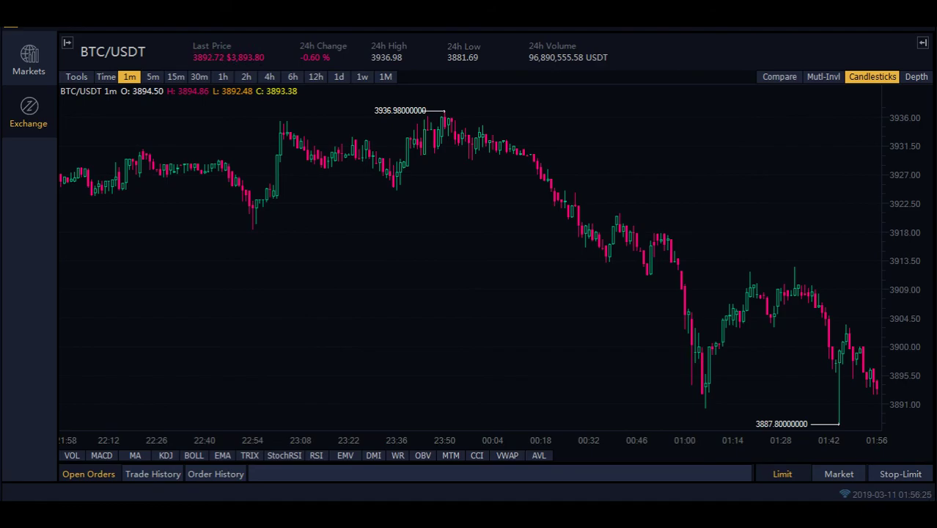
Switch to OBS Studio and activate the Intro1-sound scene
{"action": "key", "text": "alt+Tab"}
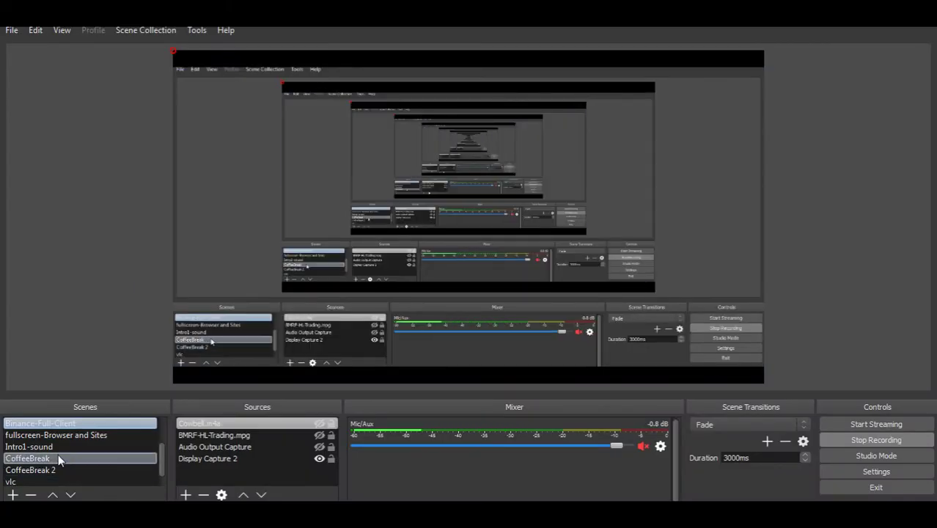
{"action": "left_click", "coordinate": [56, 445]}
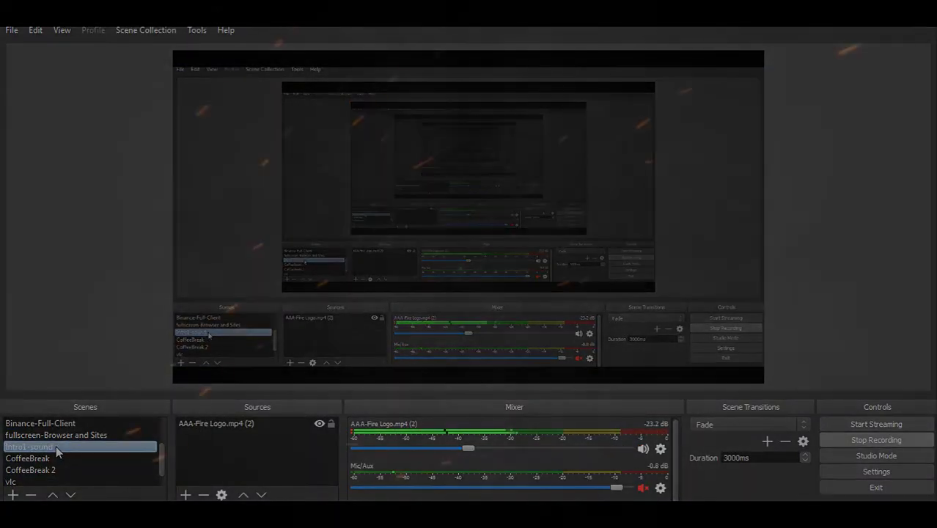